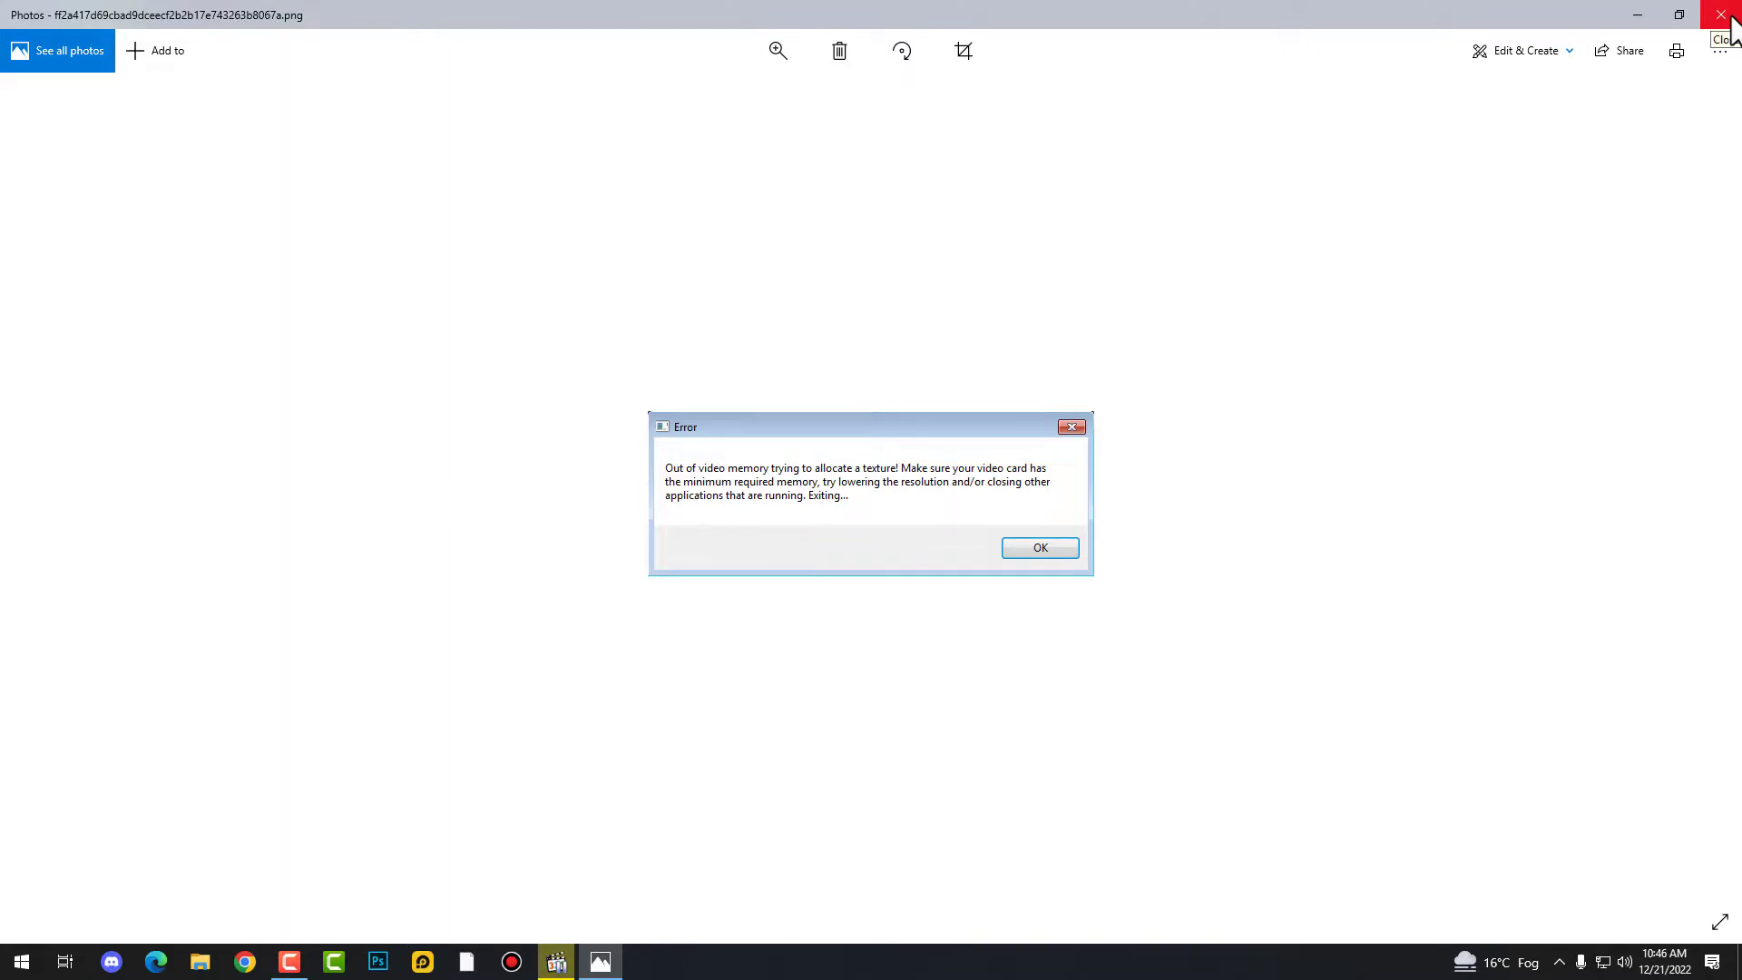
- Close the out-of-video-memory error screenshot open in Photos
{"action": "left_click", "coordinate": [1722, 15]}
- Open This PC's properties to reach the system information page
{"action": "right_click", "coordinate": [30, 36]}
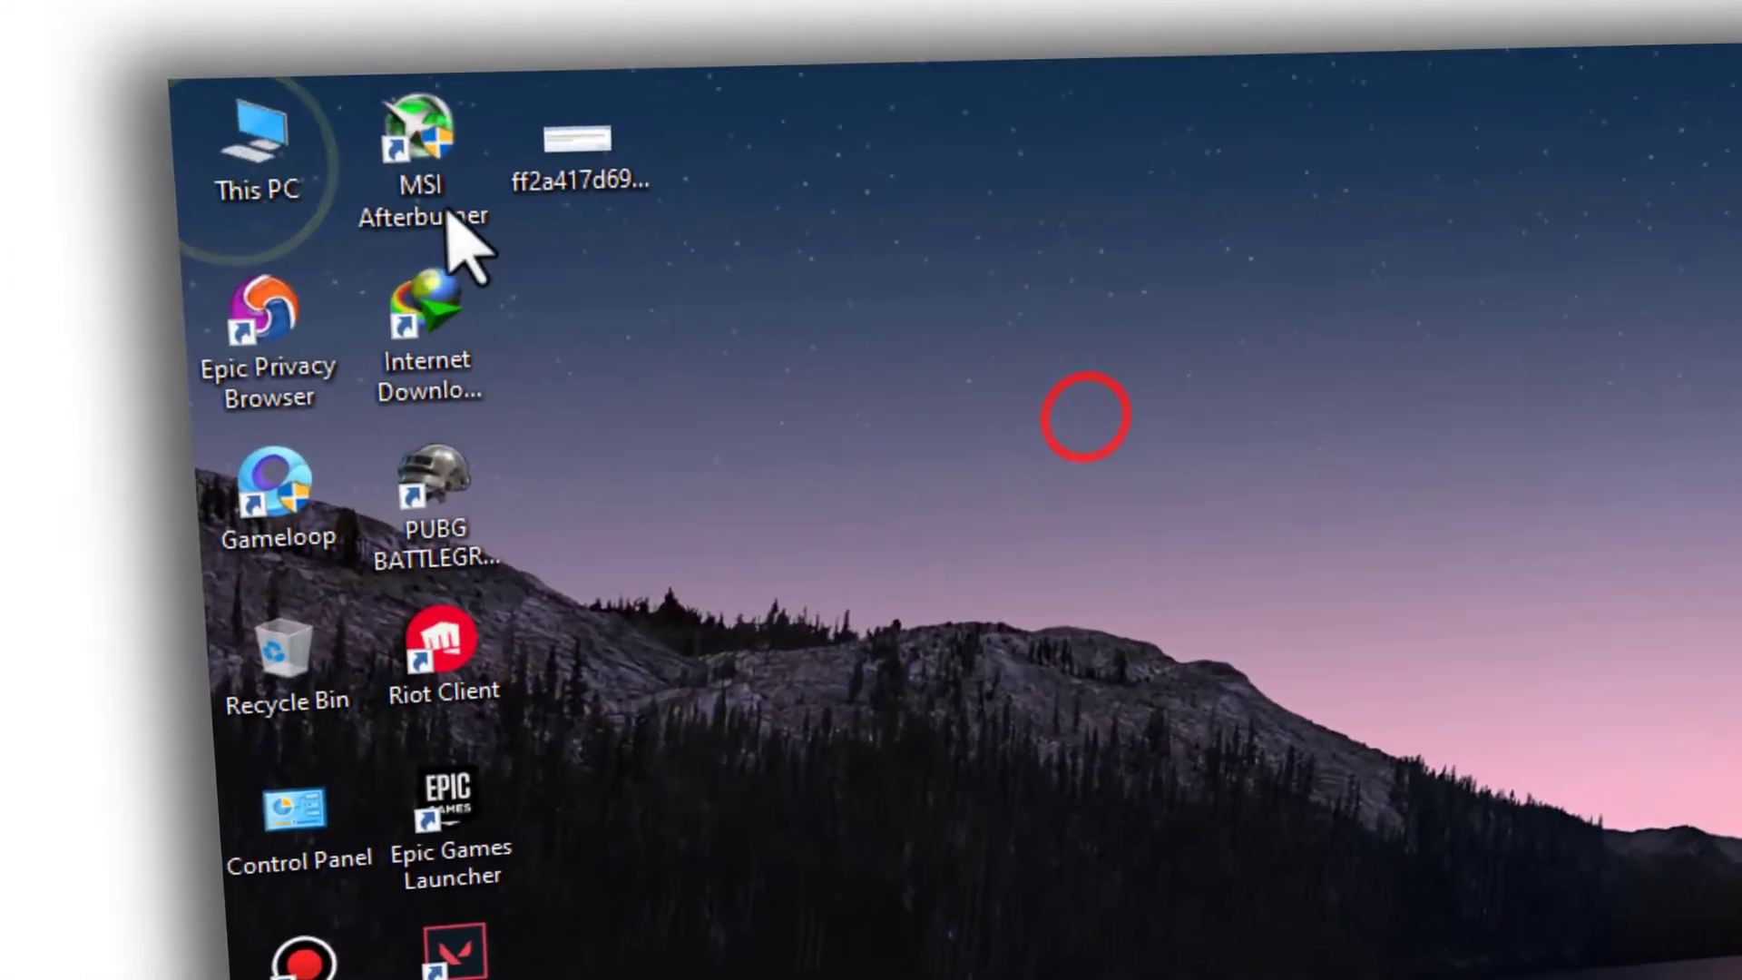
{"action": "double_click", "coordinate": [36, 27]}
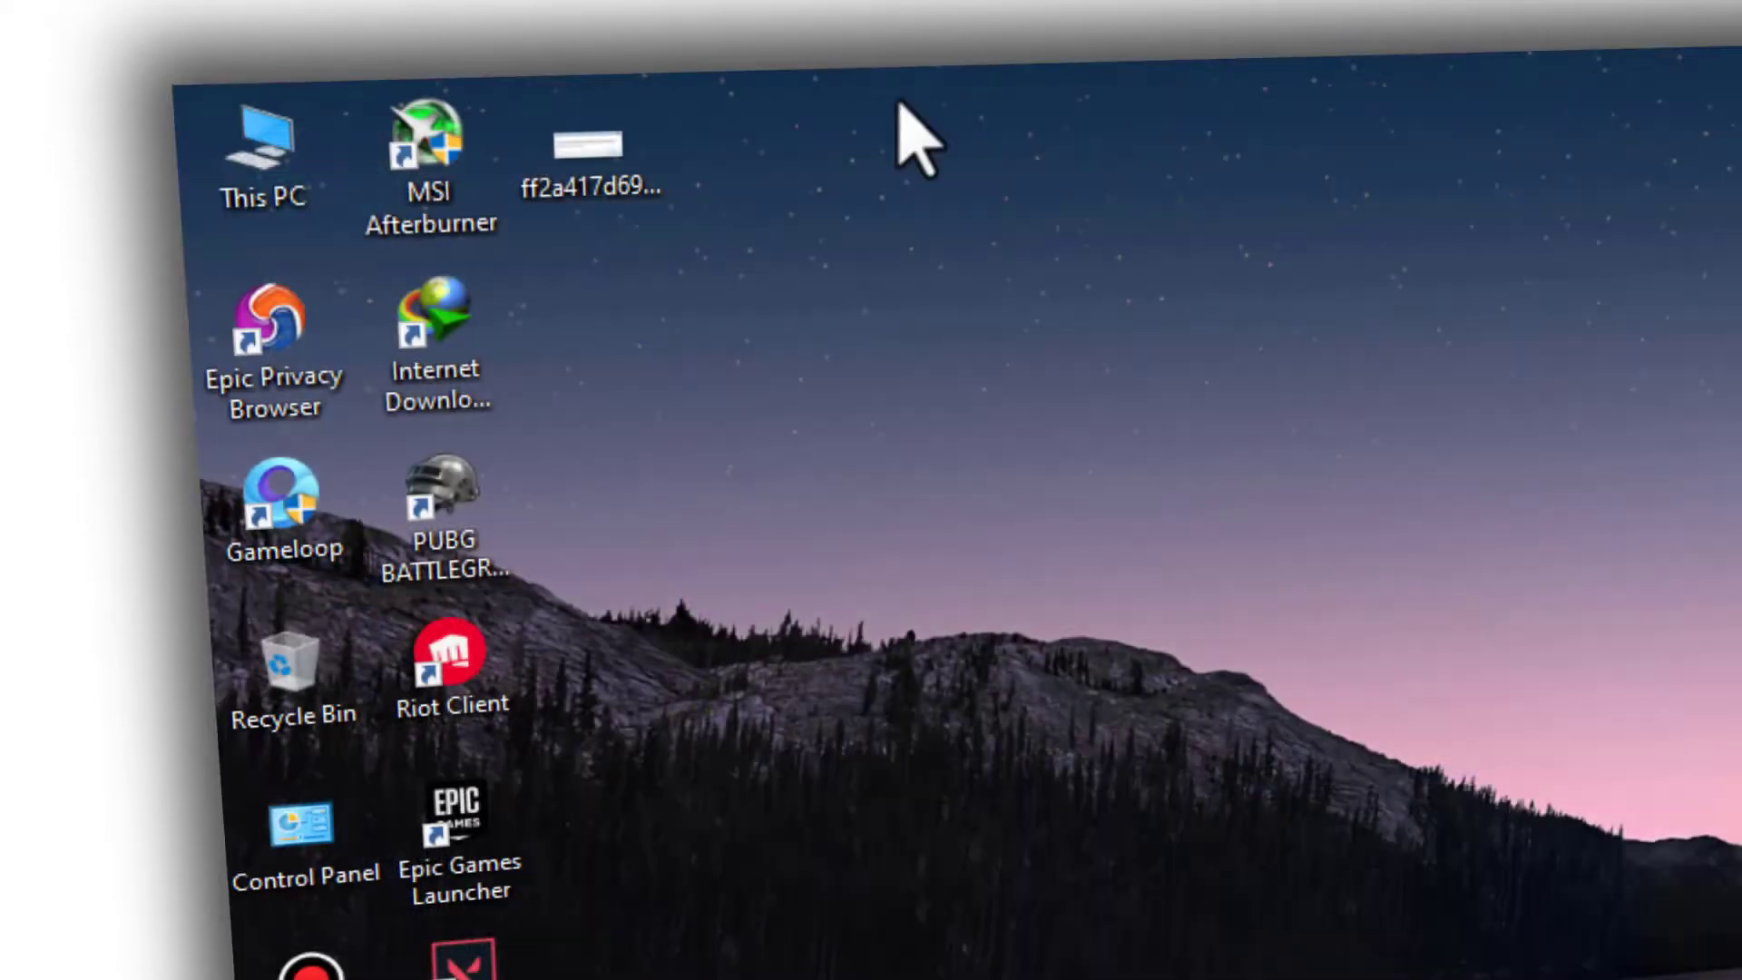
{"action": "right_click", "coordinate": [233, 122]}
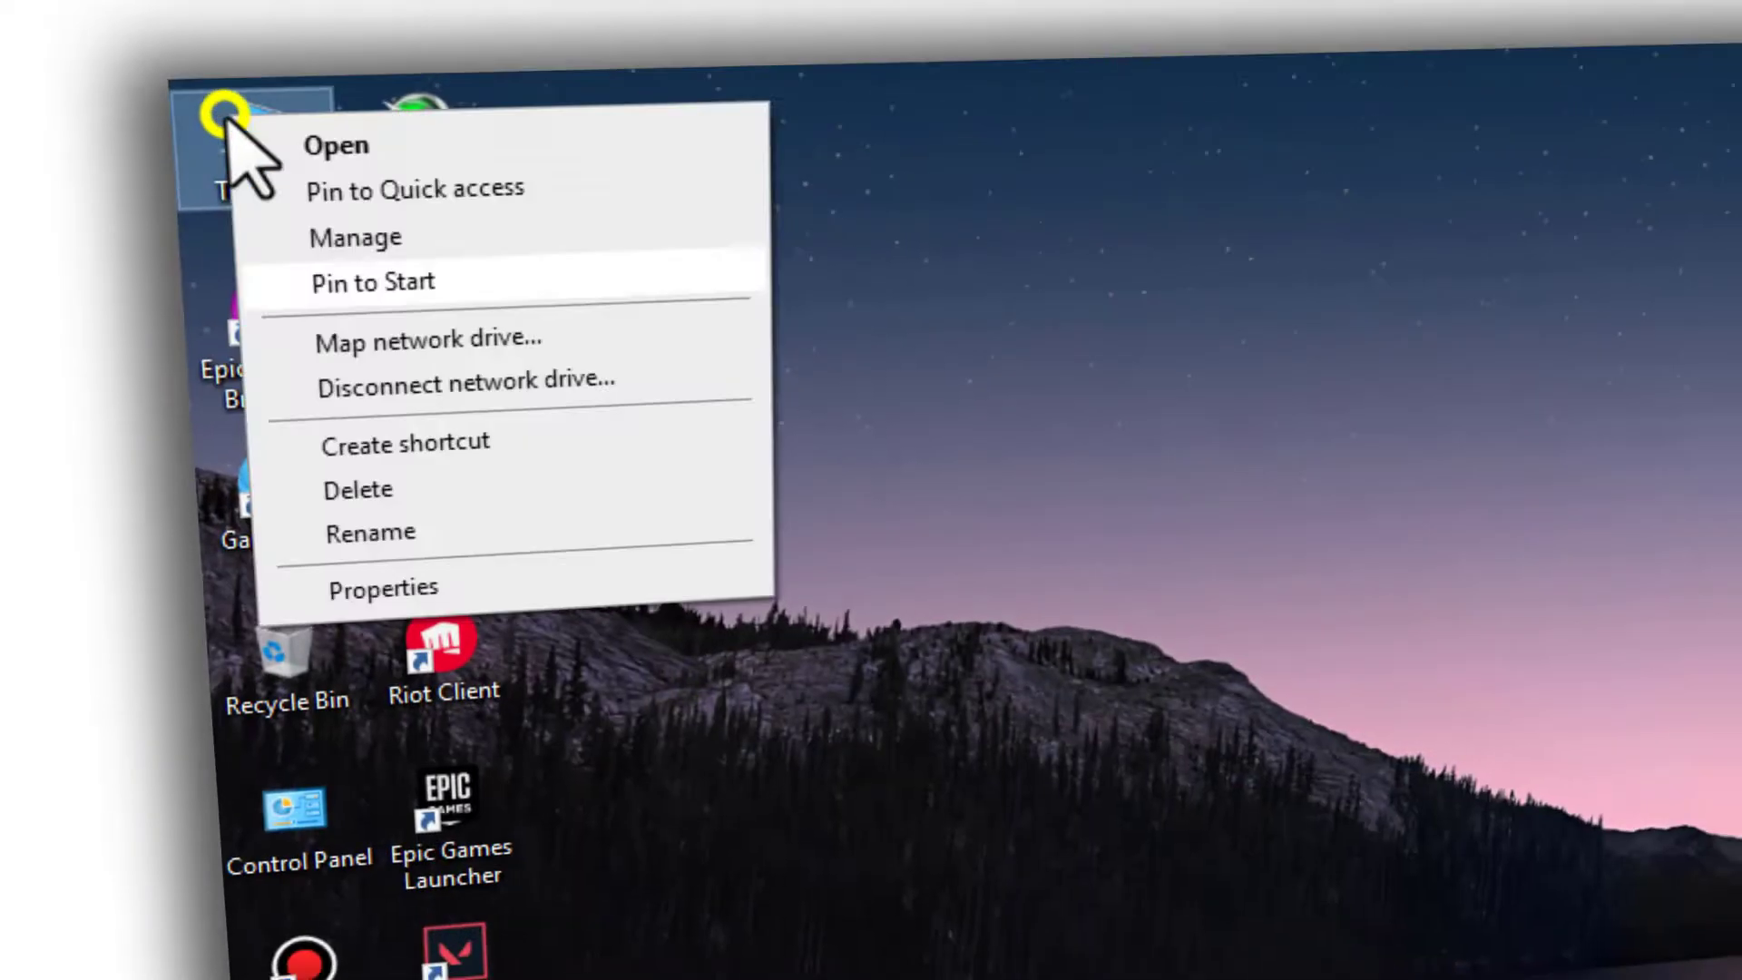
{"action": "left_click", "coordinate": [383, 588]}
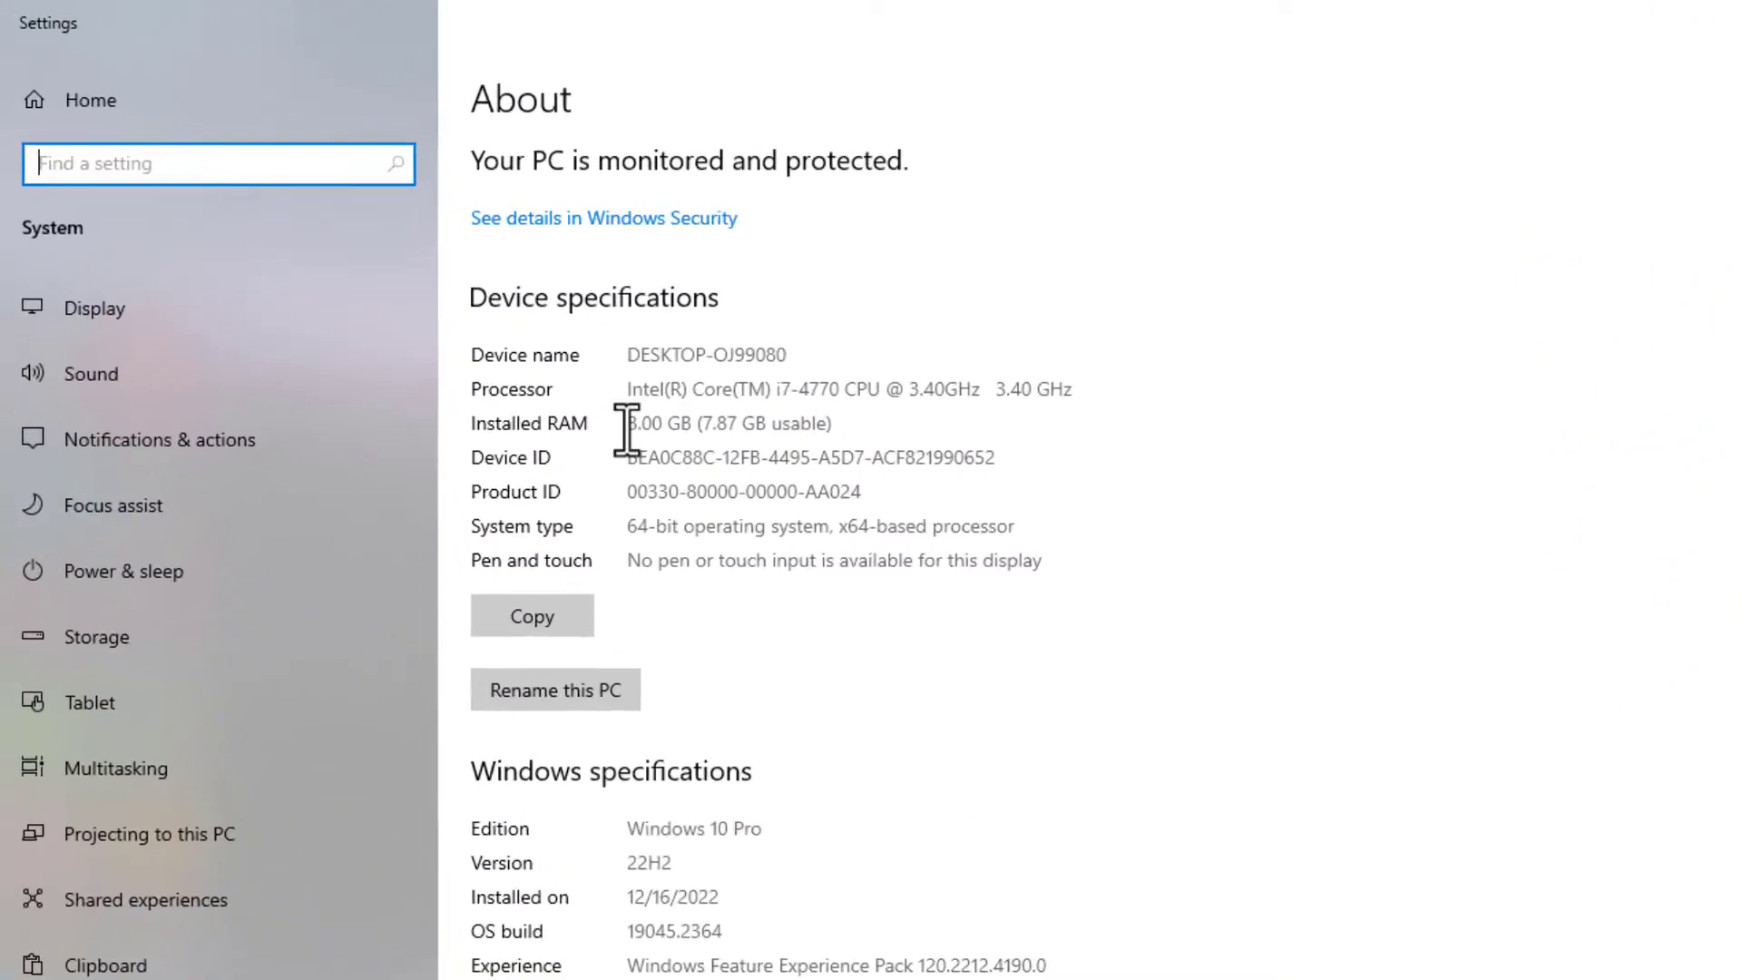
- Highlight the installed 8.00 GB RAM figure on the About page
{"action": "left_click_drag", "start_coordinate": [722, 492], "coordinate": [934, 494]}
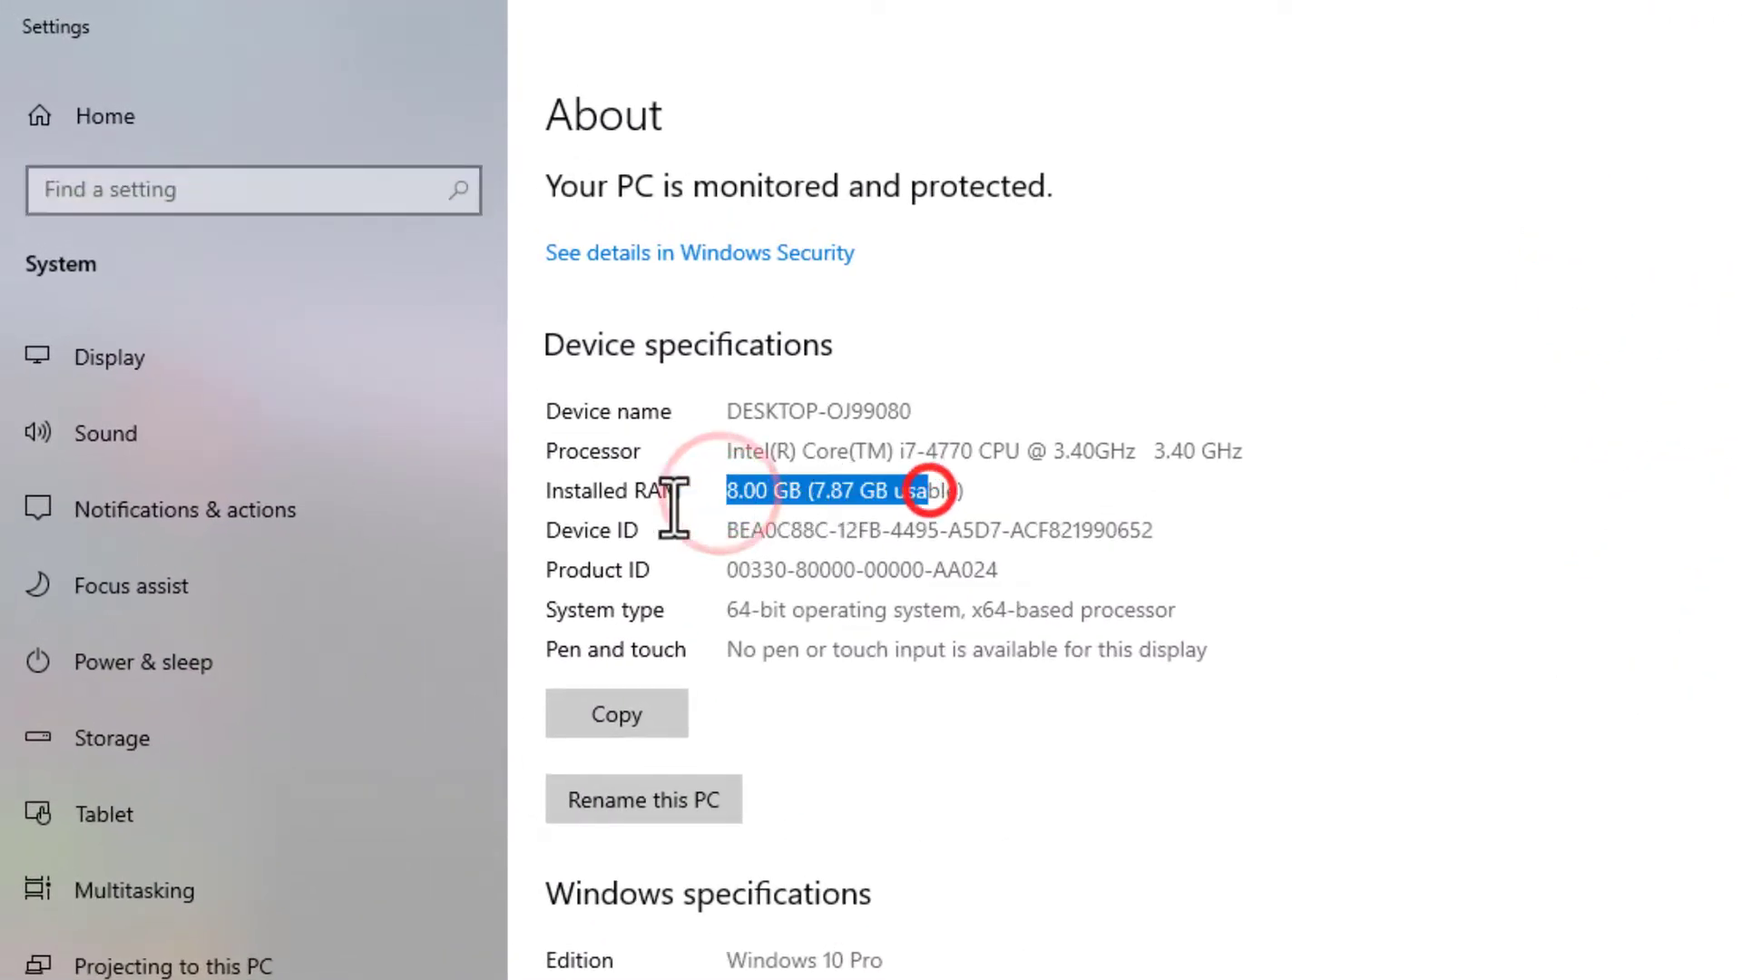
{"action": "left_click", "coordinate": [887, 494]}
{"action": "left_click_drag", "start_coordinate": [812, 491], "coordinate": [825, 491]}
{"action": "left_click", "coordinate": [828, 494]}
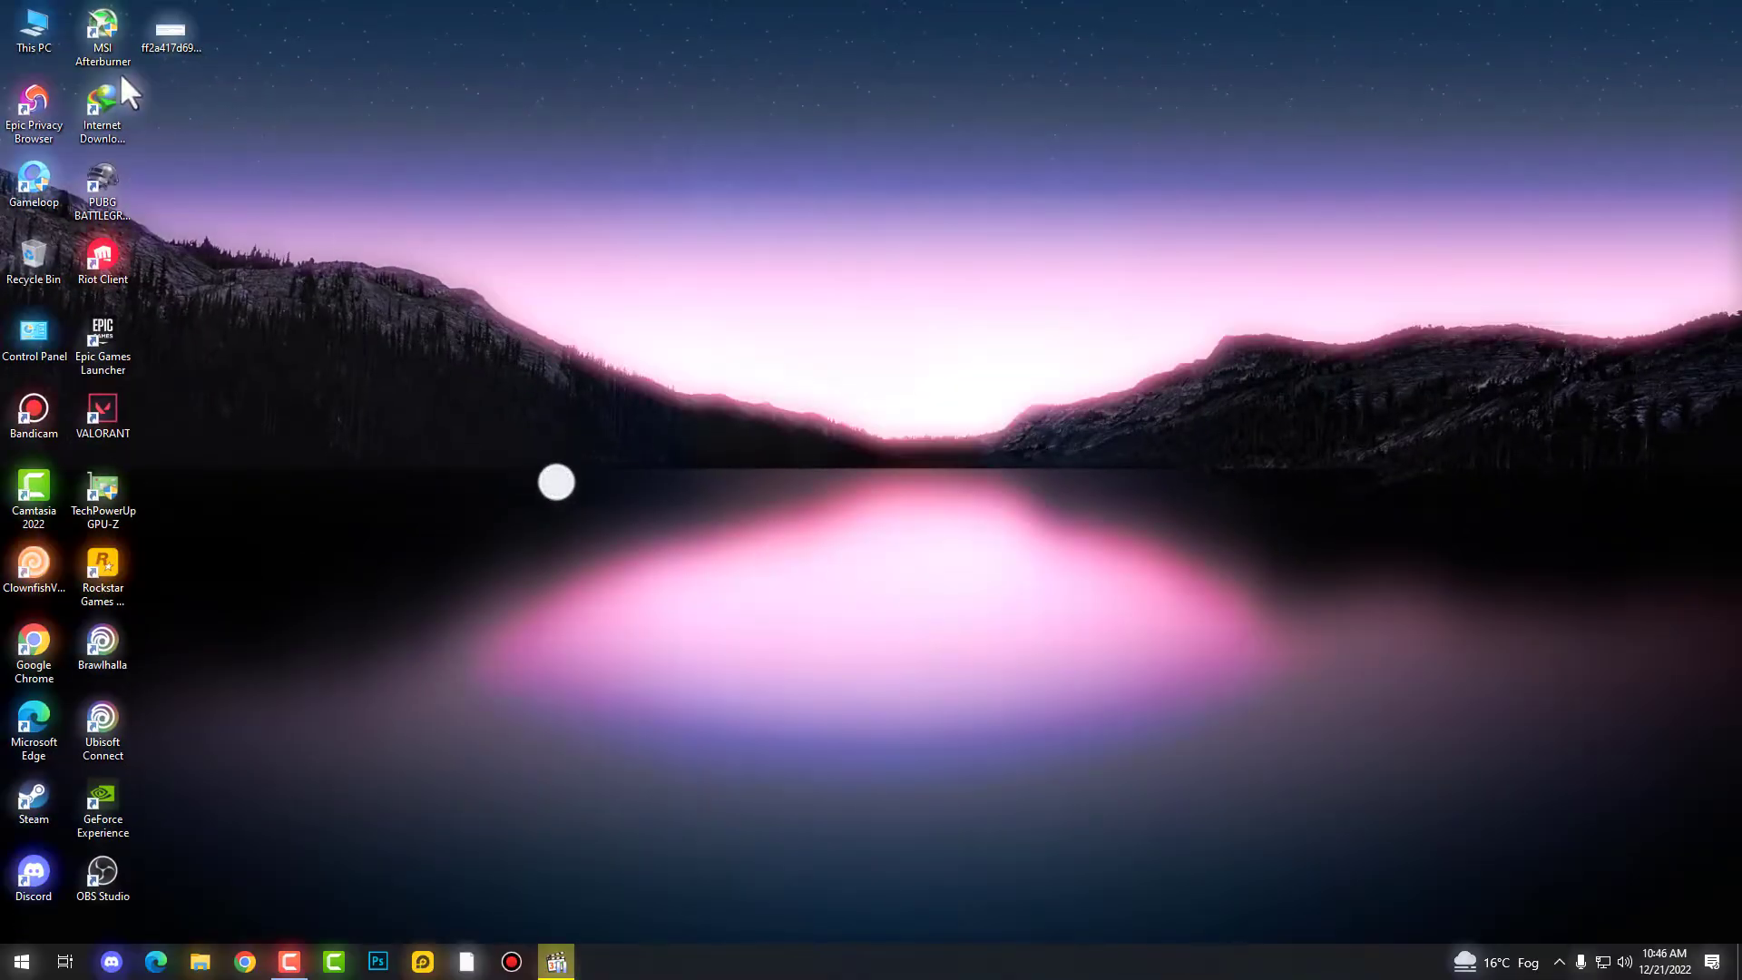
- Reopen This PC's Properties to bring the About page back up
{"action": "left_click", "coordinate": [30, 15]}
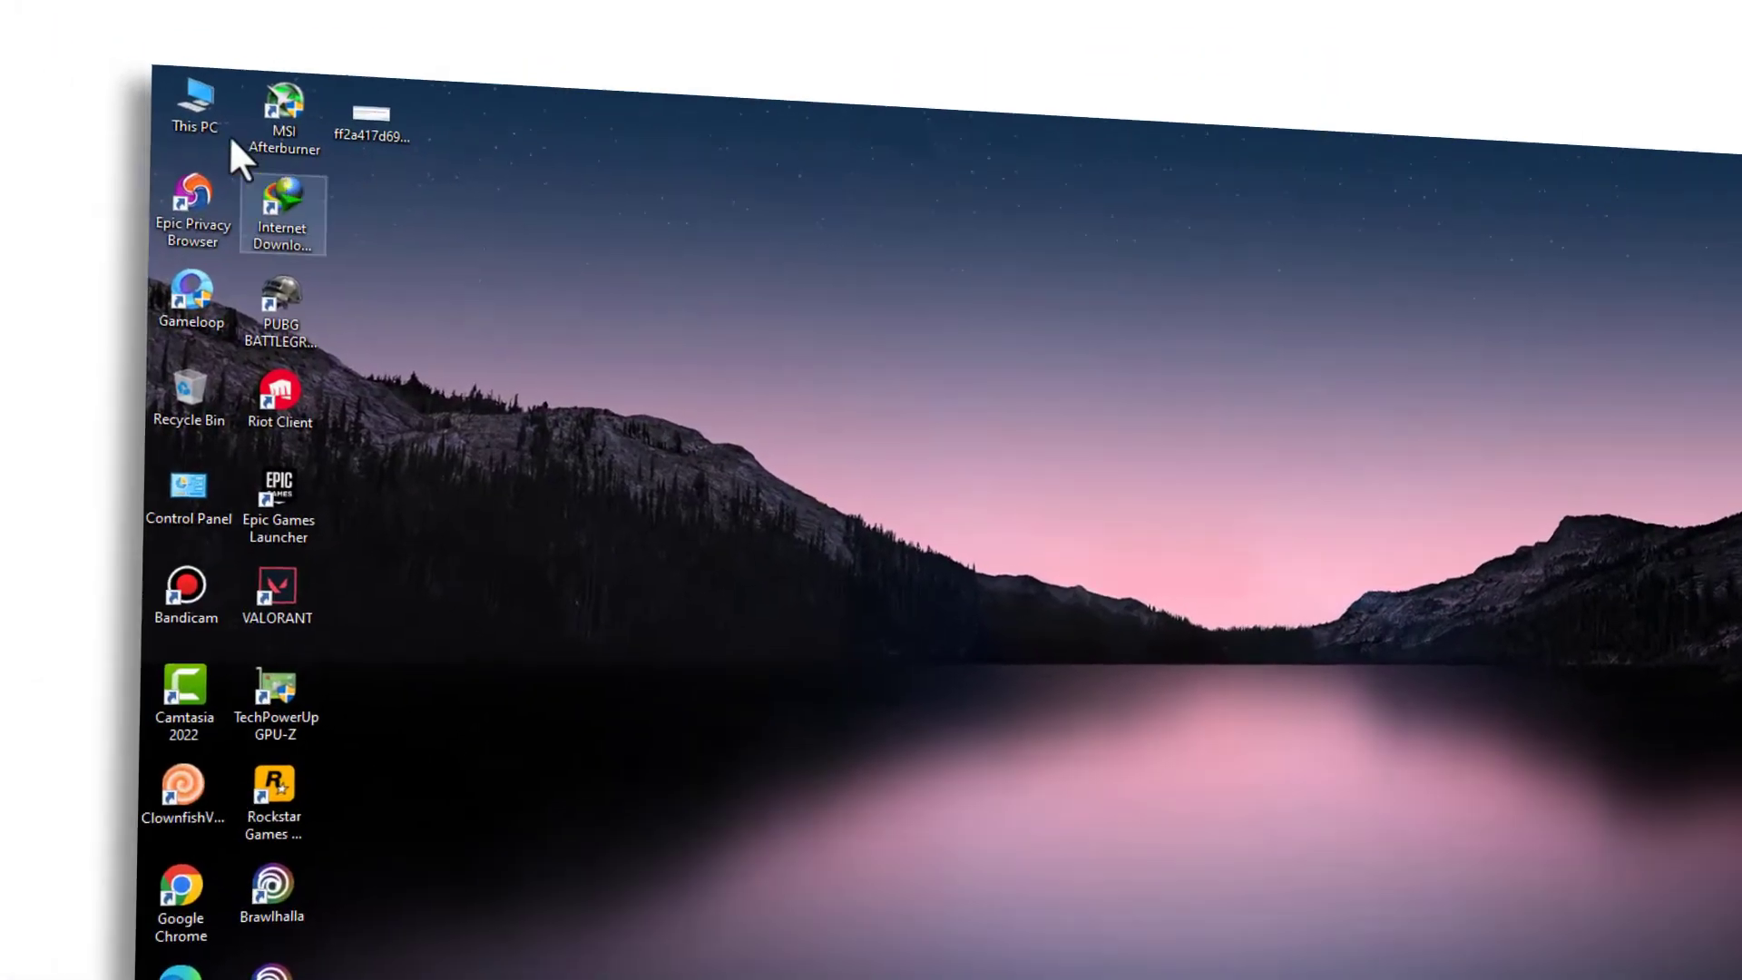
{"action": "left_click", "coordinate": [30, 40]}
{"action": "right_click", "coordinate": [388, 150]}
{"action": "left_click", "coordinate": [655, 461]}
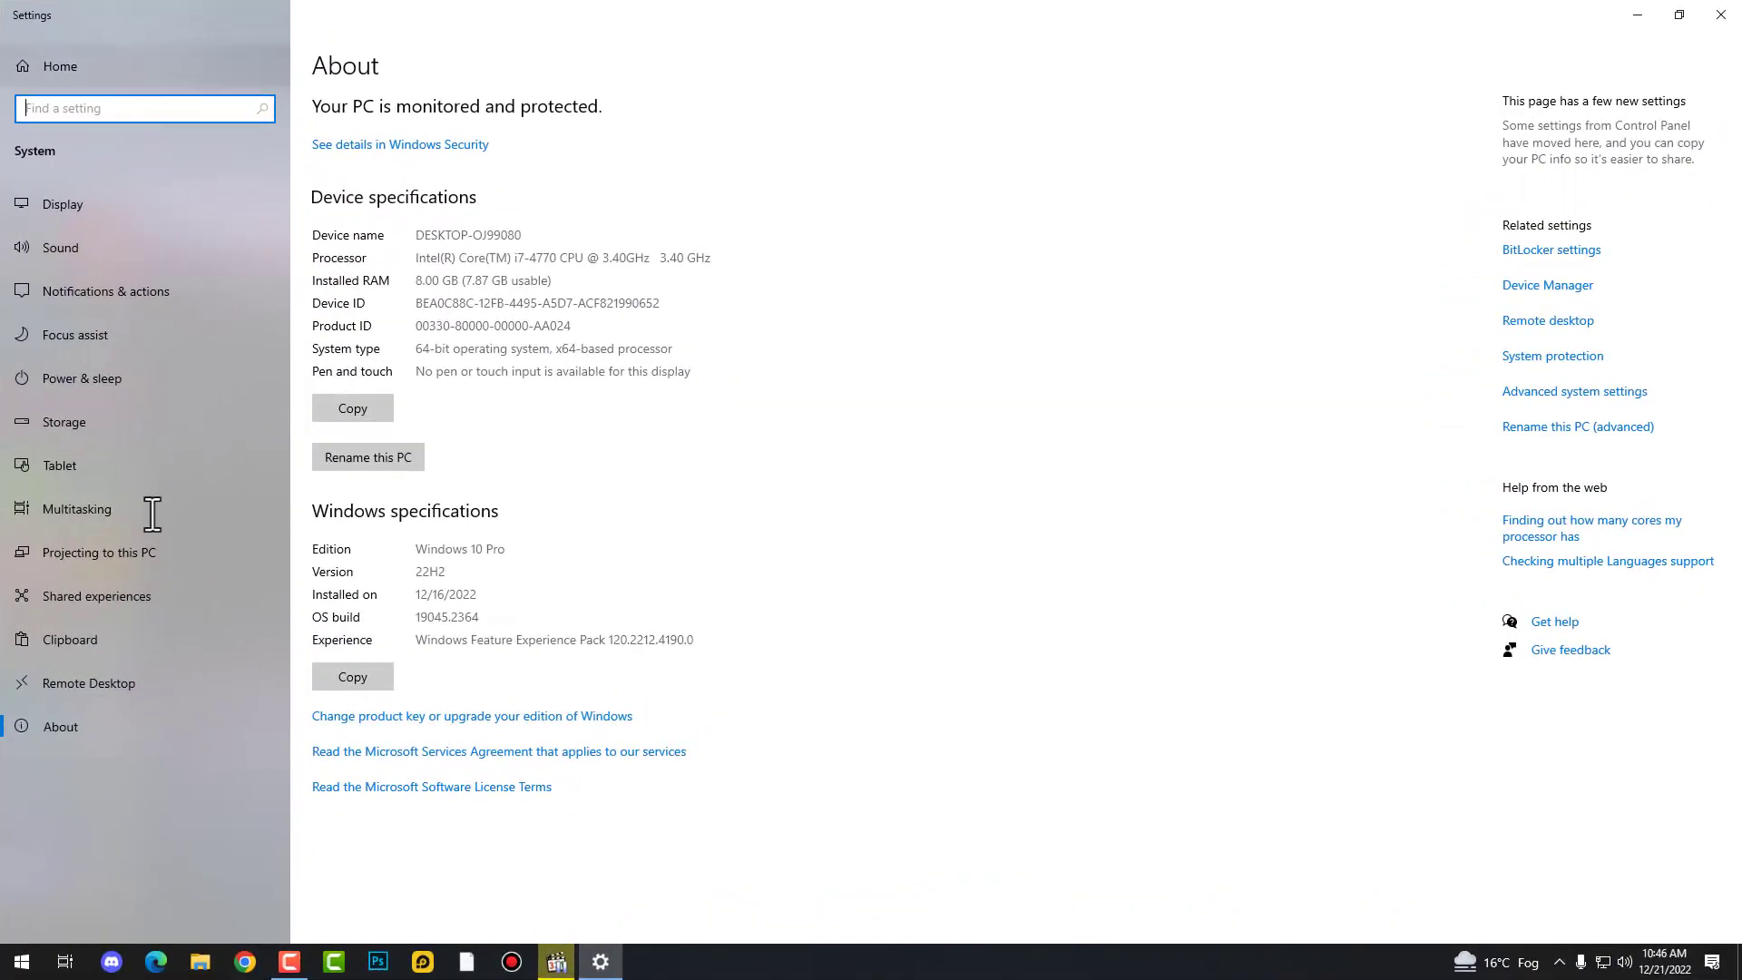
- In Device Manager, start a driver update for the NVIDIA GeForce GTX 1060 6GB display adapter
{"action": "left_click", "coordinate": [89, 732]}
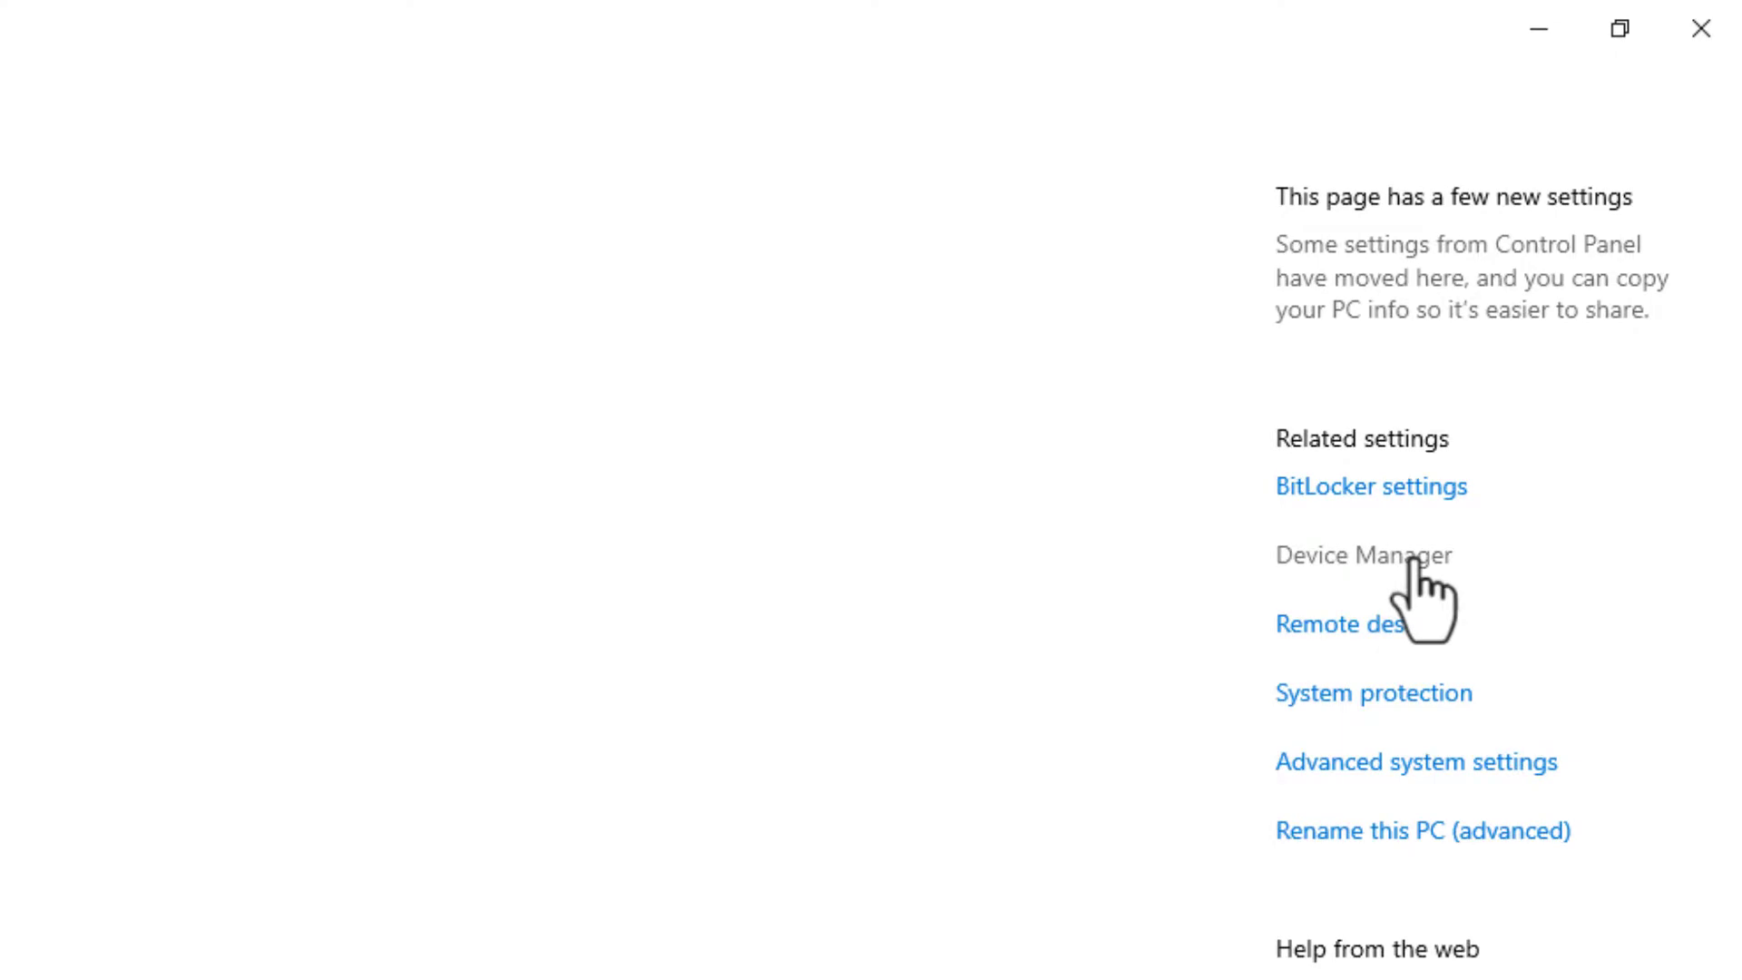
{"action": "left_click", "coordinate": [1413, 555]}
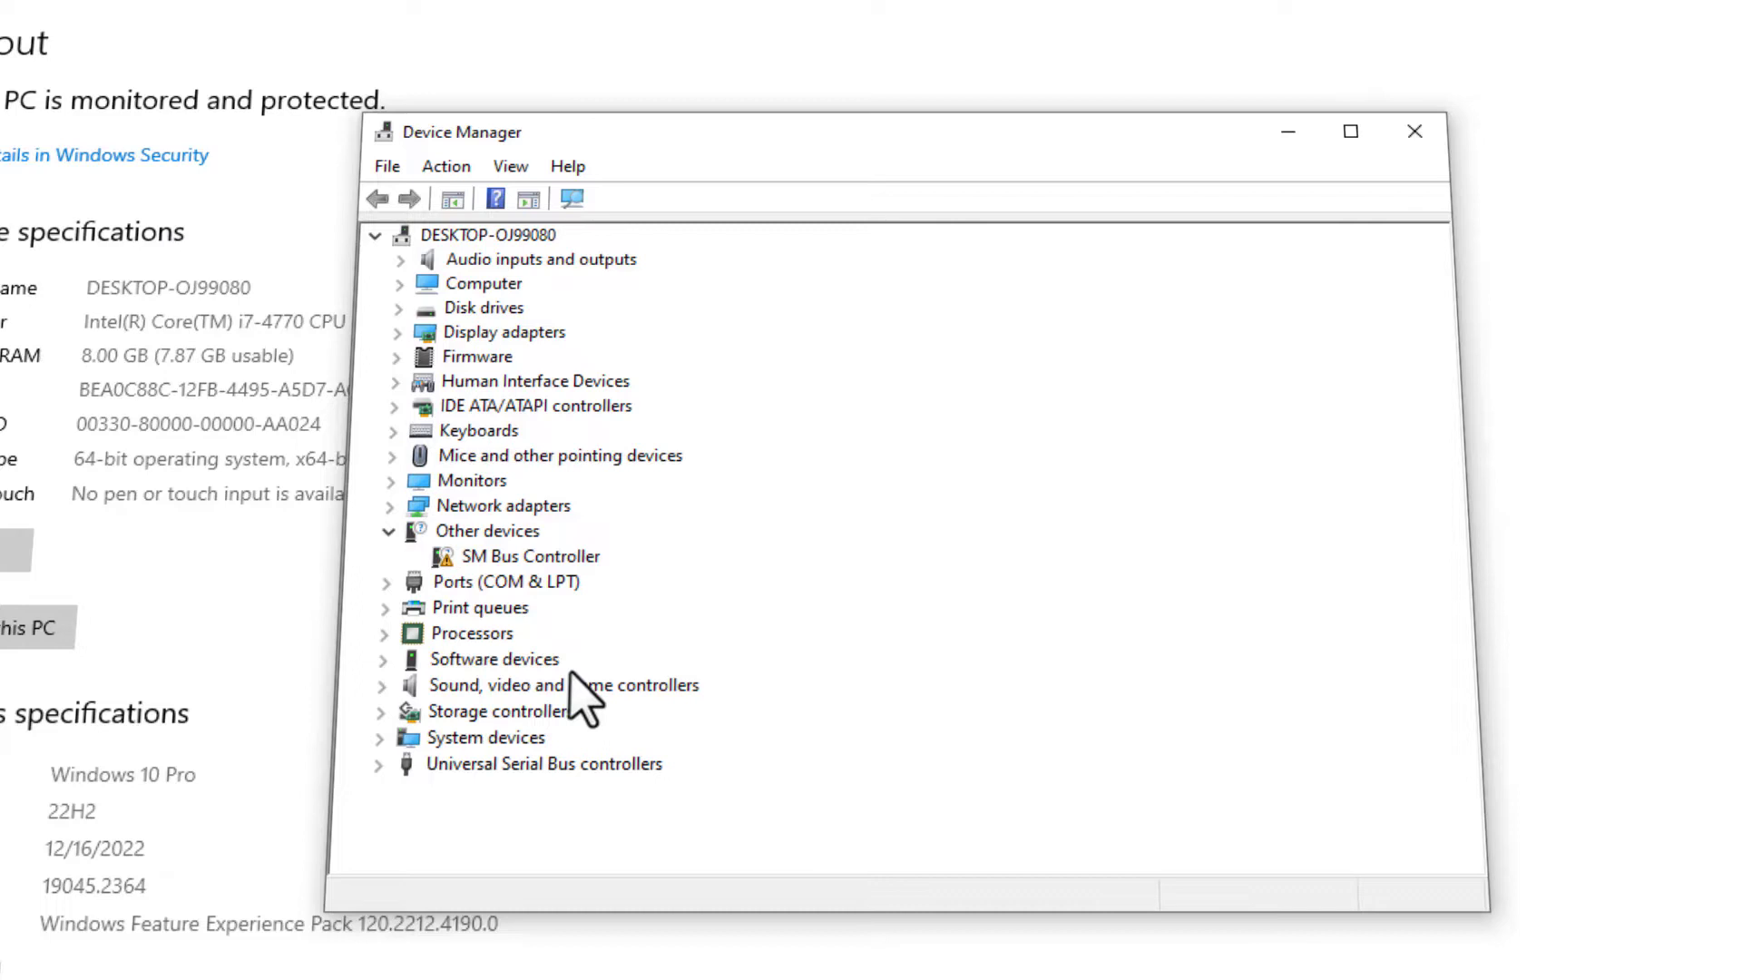
{"action": "left_click", "coordinate": [397, 332]}
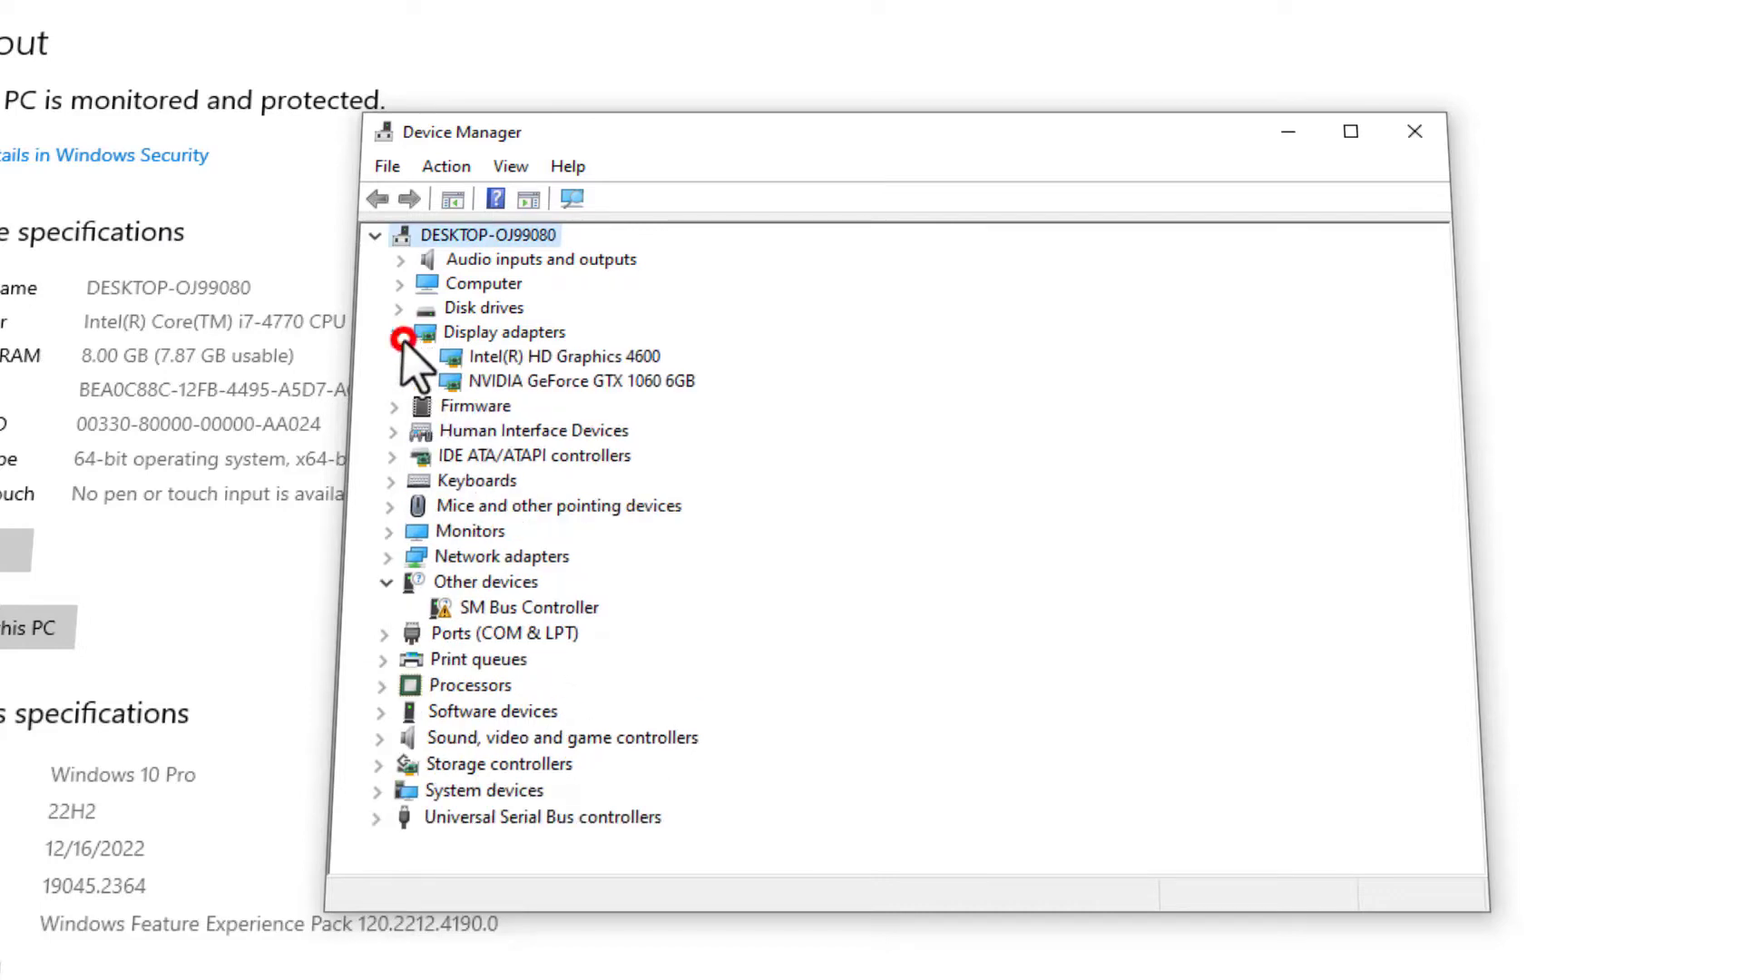
{"action": "left_click", "coordinate": [531, 381]}
{"action": "right_click", "coordinate": [550, 383]}
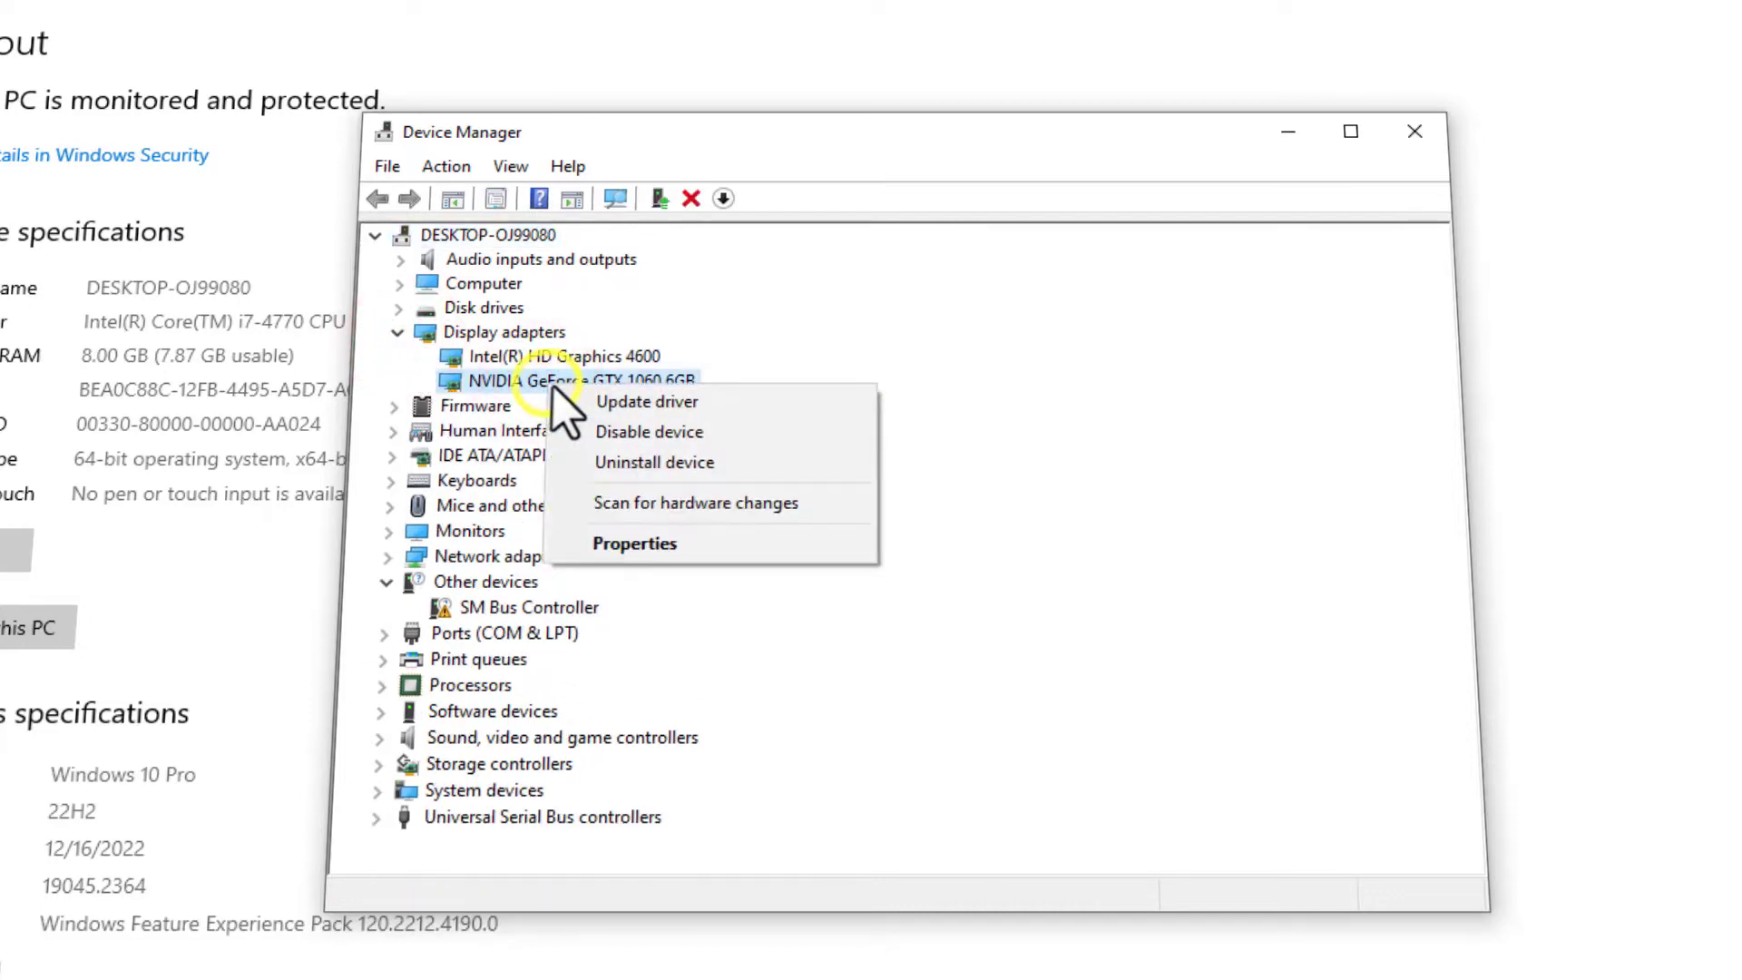
{"action": "left_click", "coordinate": [649, 401]}
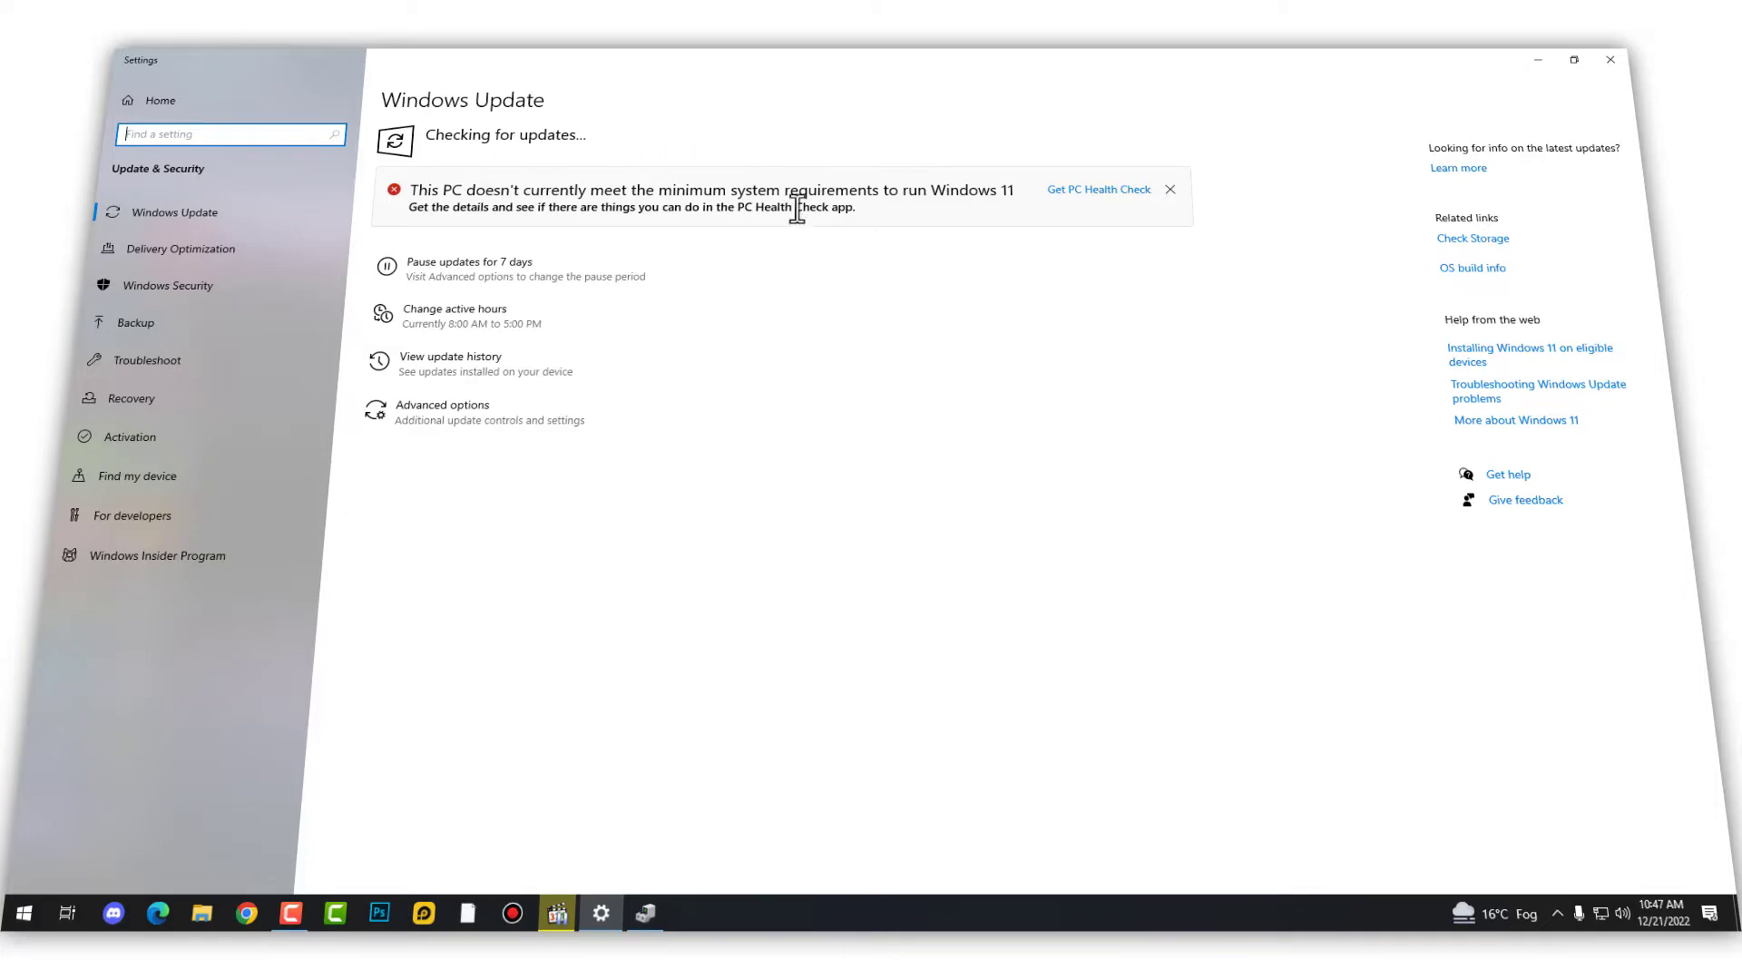
- Minimize Windows Update, close Device Manager and reopen This PC's About page
{"action": "left_click", "coordinate": [1538, 59]}
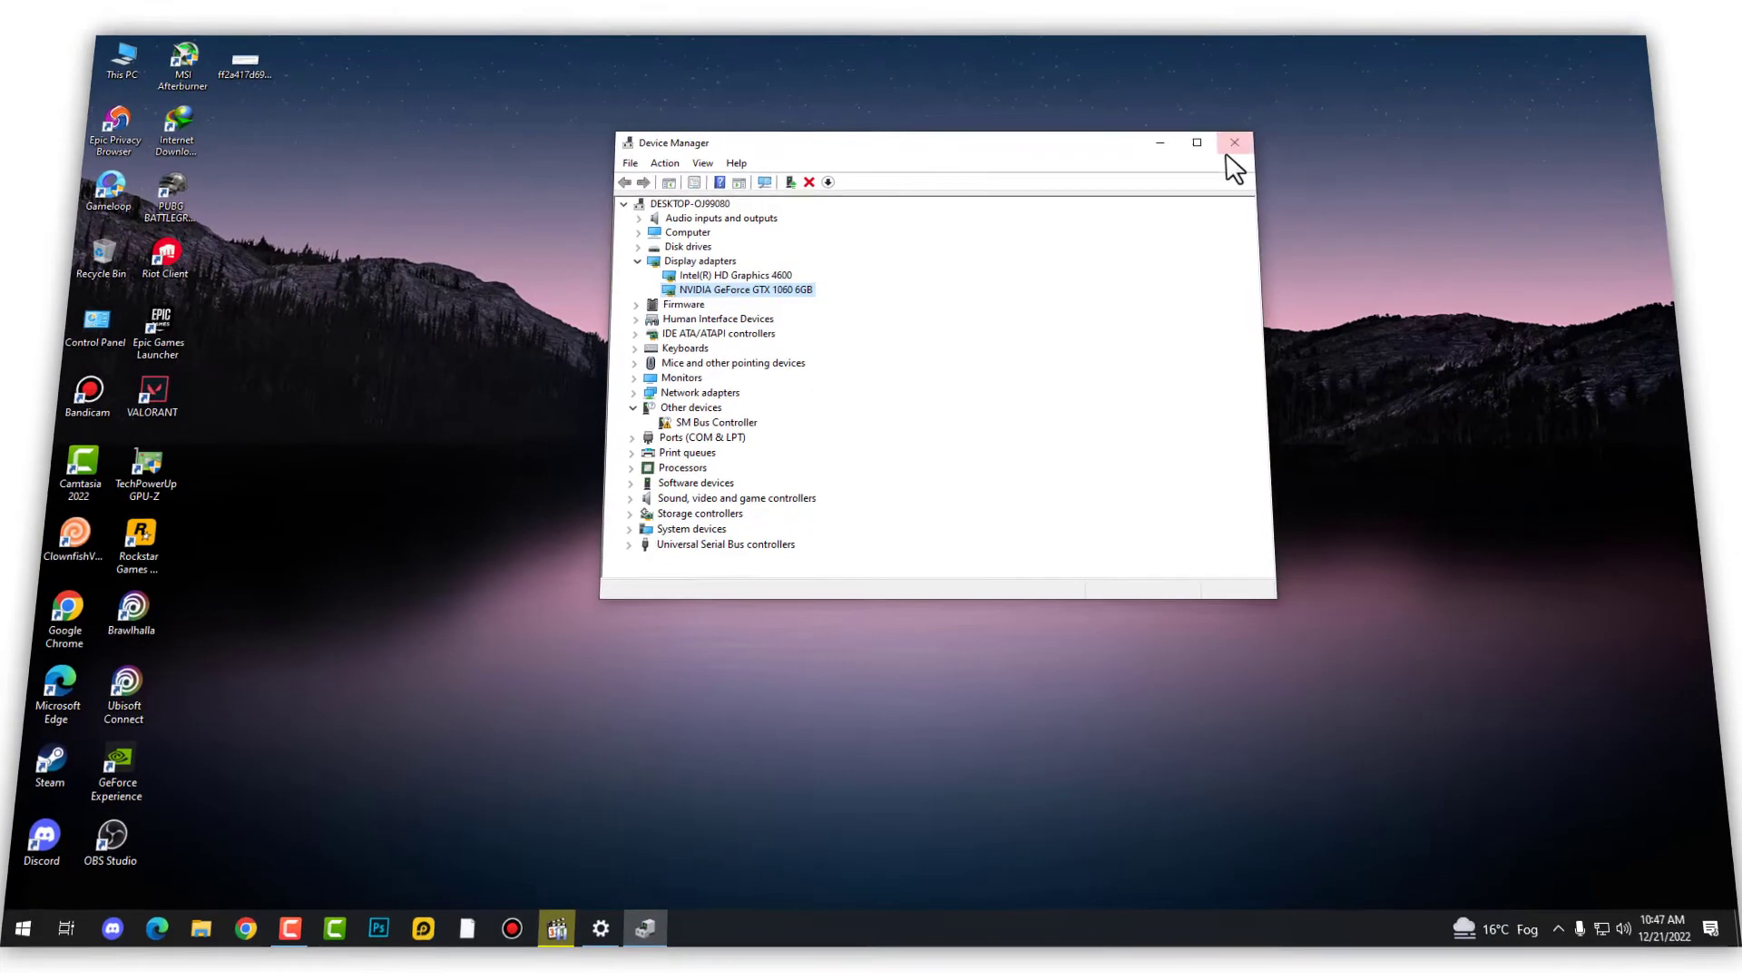
{"action": "left_click", "coordinate": [1227, 150]}
{"action": "right_click", "coordinate": [140, 71]}
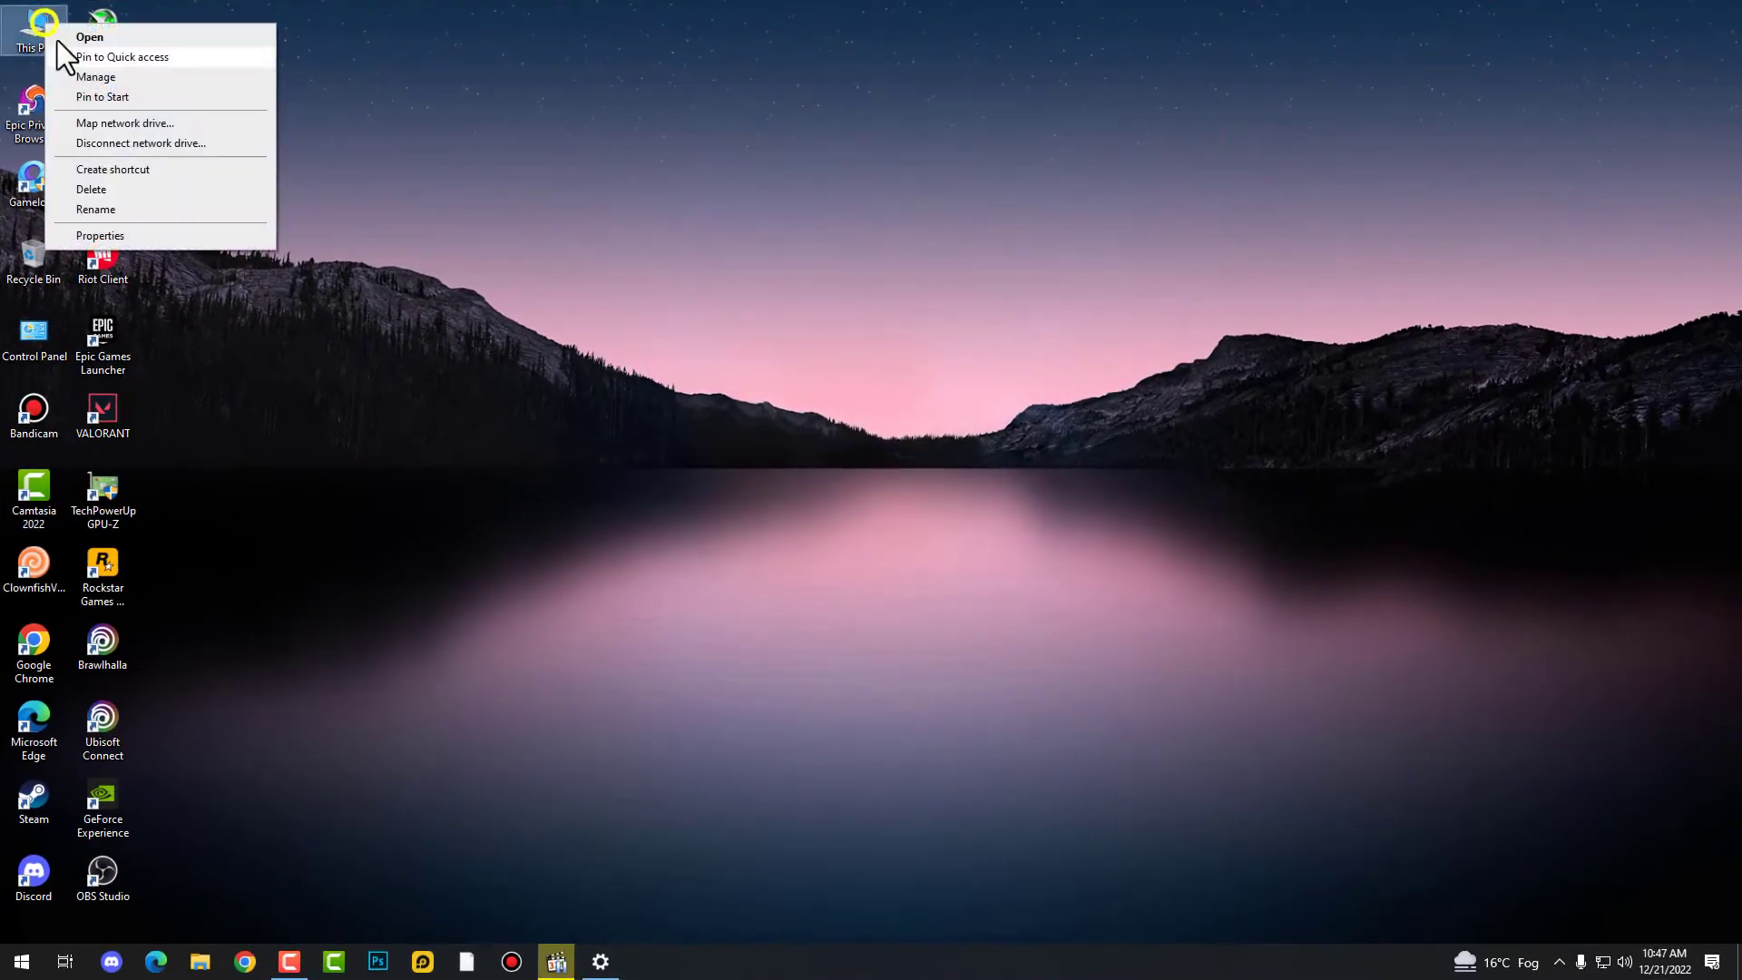
{"action": "left_click", "coordinate": [214, 235]}
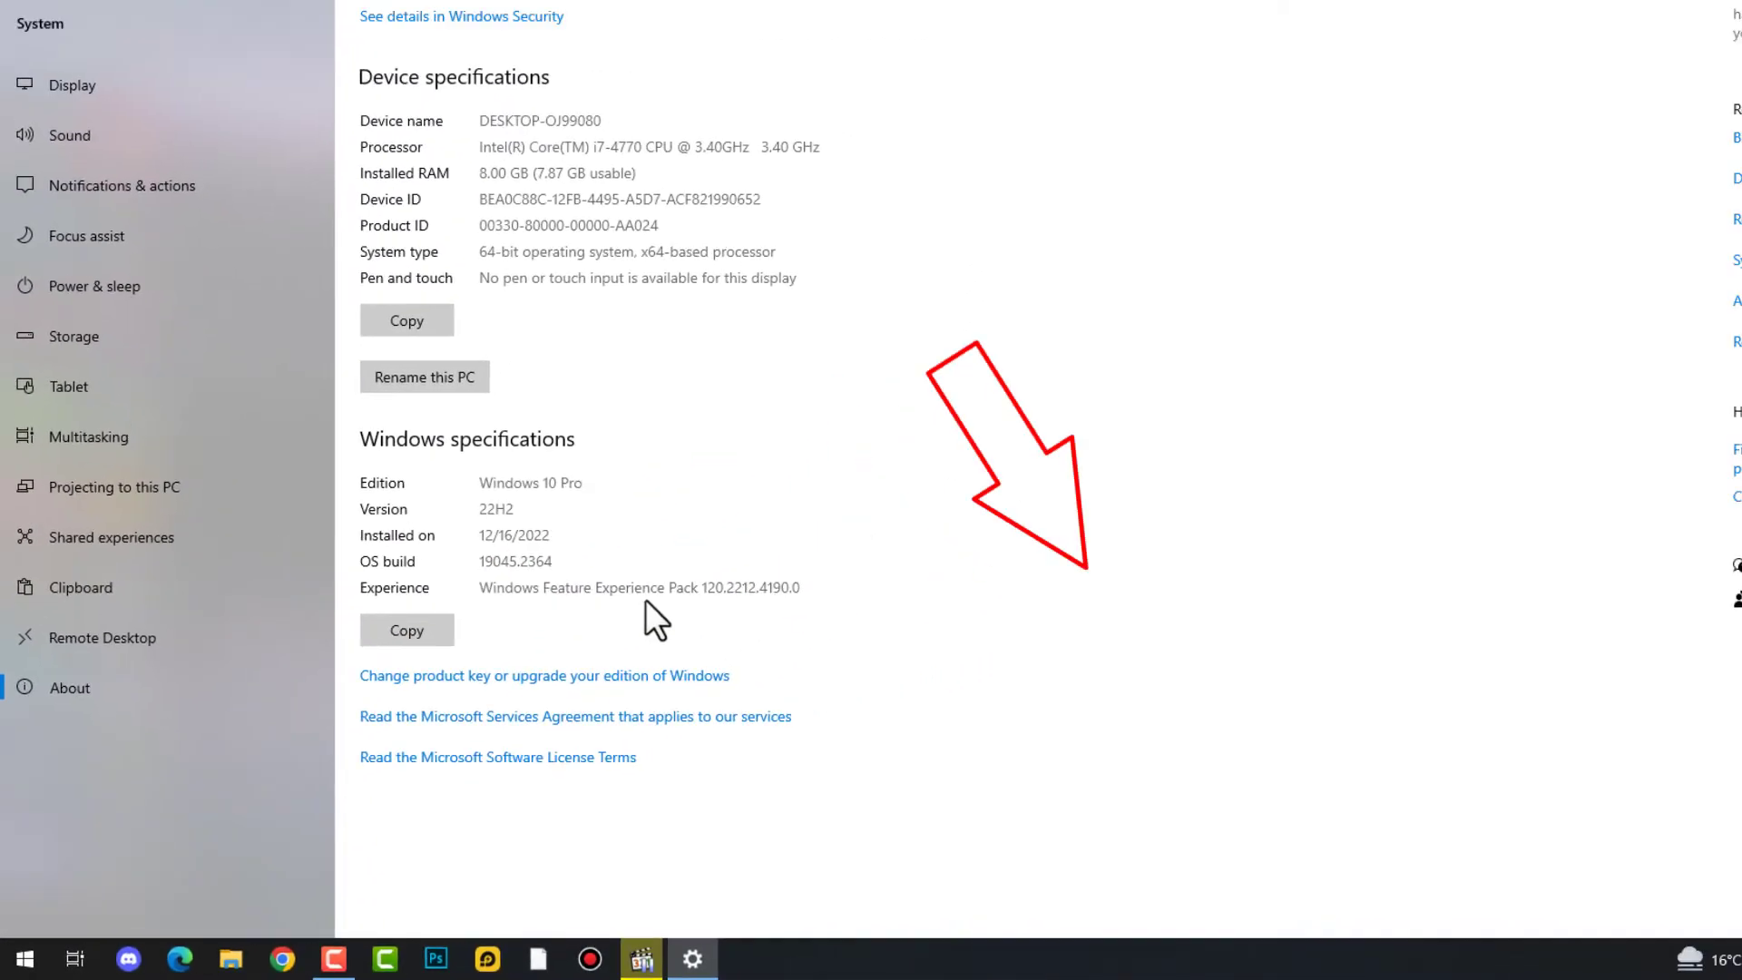
- Open Advanced system settings and the Performance Options Advanced tab
{"action": "left_click", "coordinate": [1423, 481]}
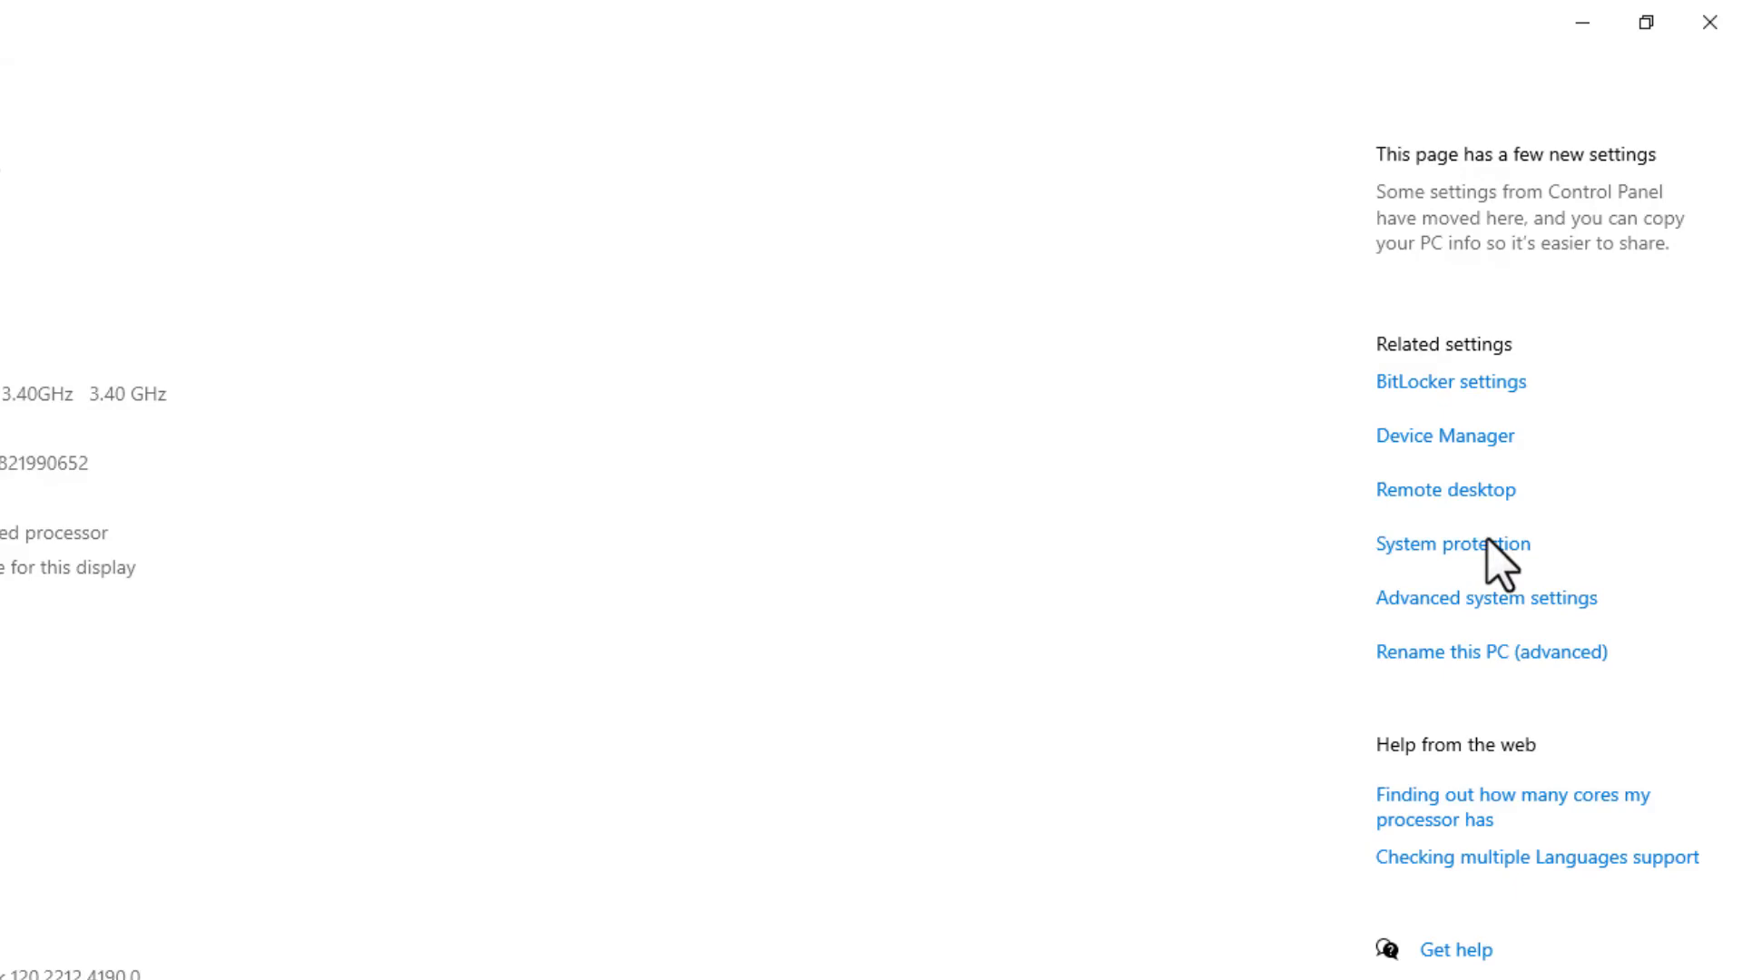
{"action": "left_click", "coordinate": [1488, 599]}
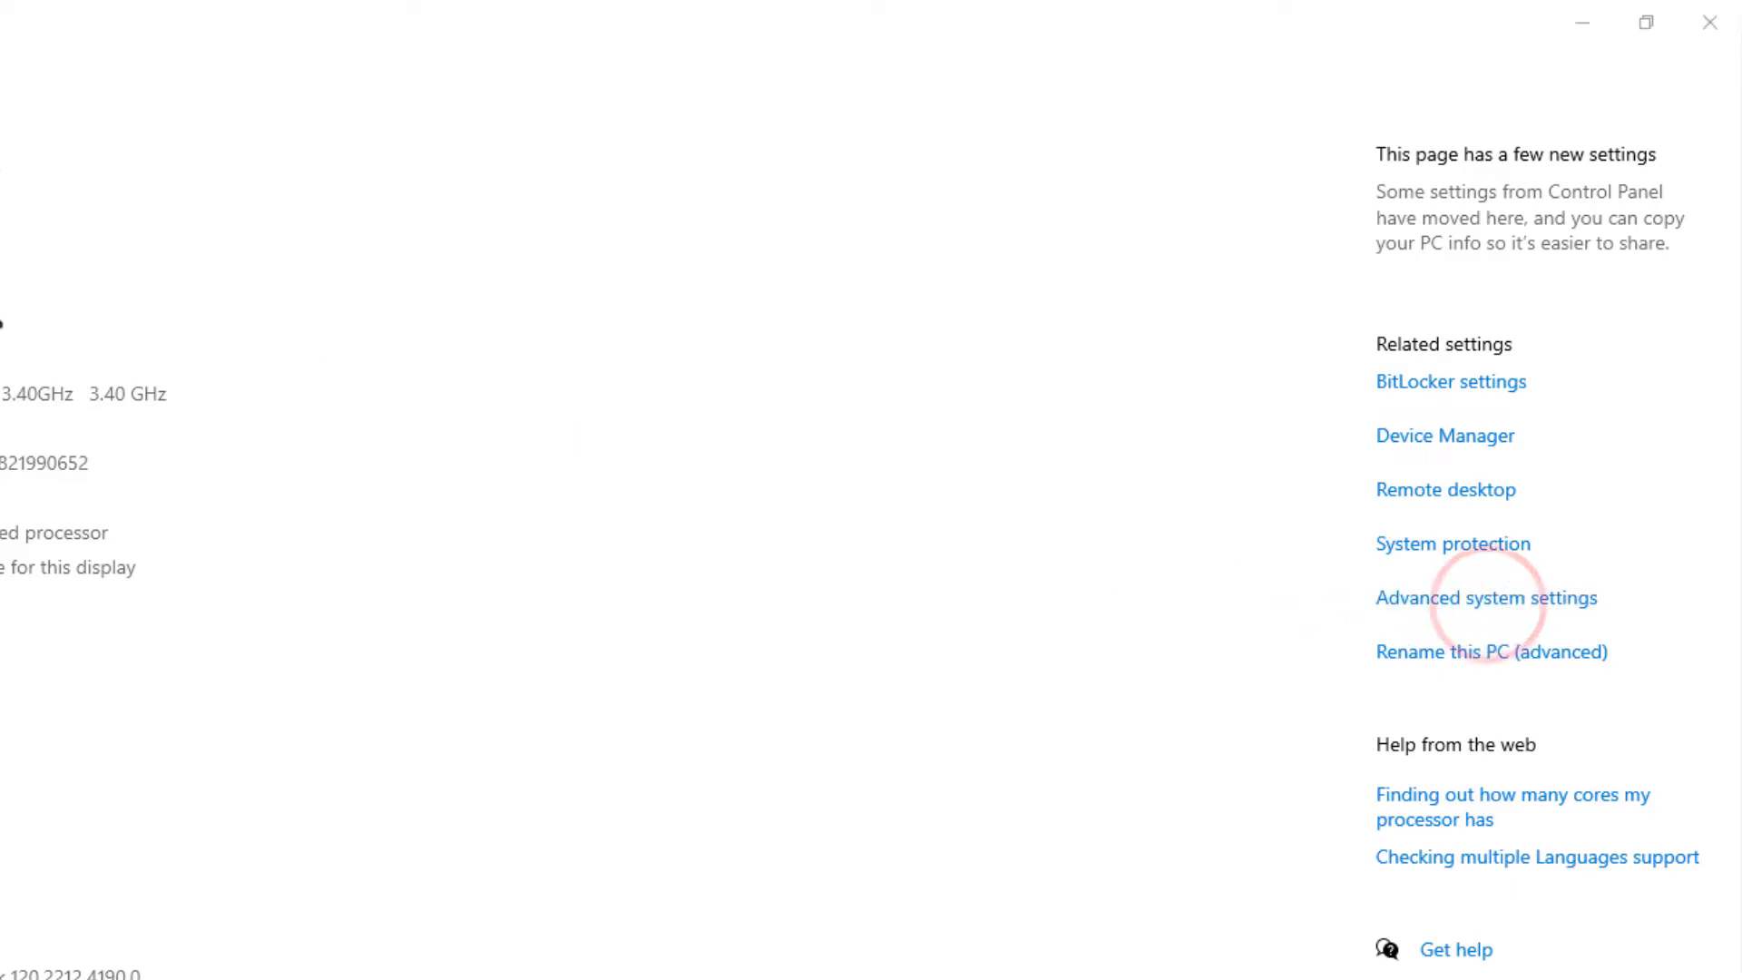
{"action": "left_click", "coordinate": [128, 127]}
{"action": "left_click", "coordinate": [387, 221]}
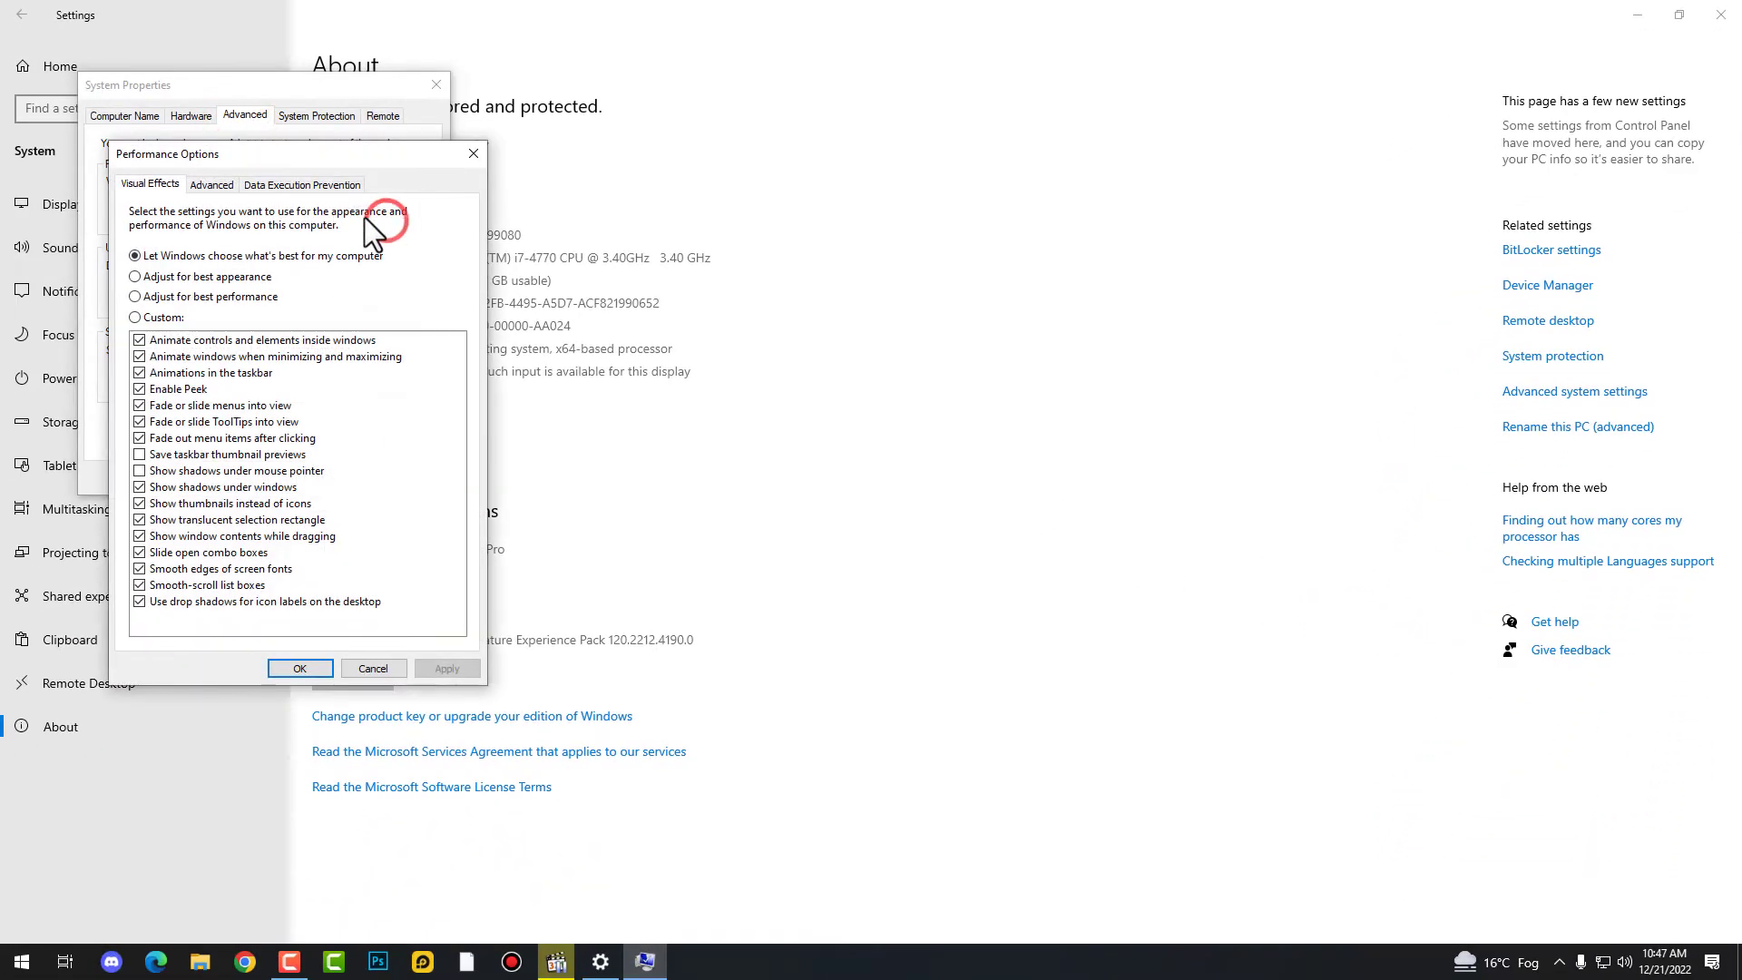
{"action": "left_click", "coordinate": [208, 185]}
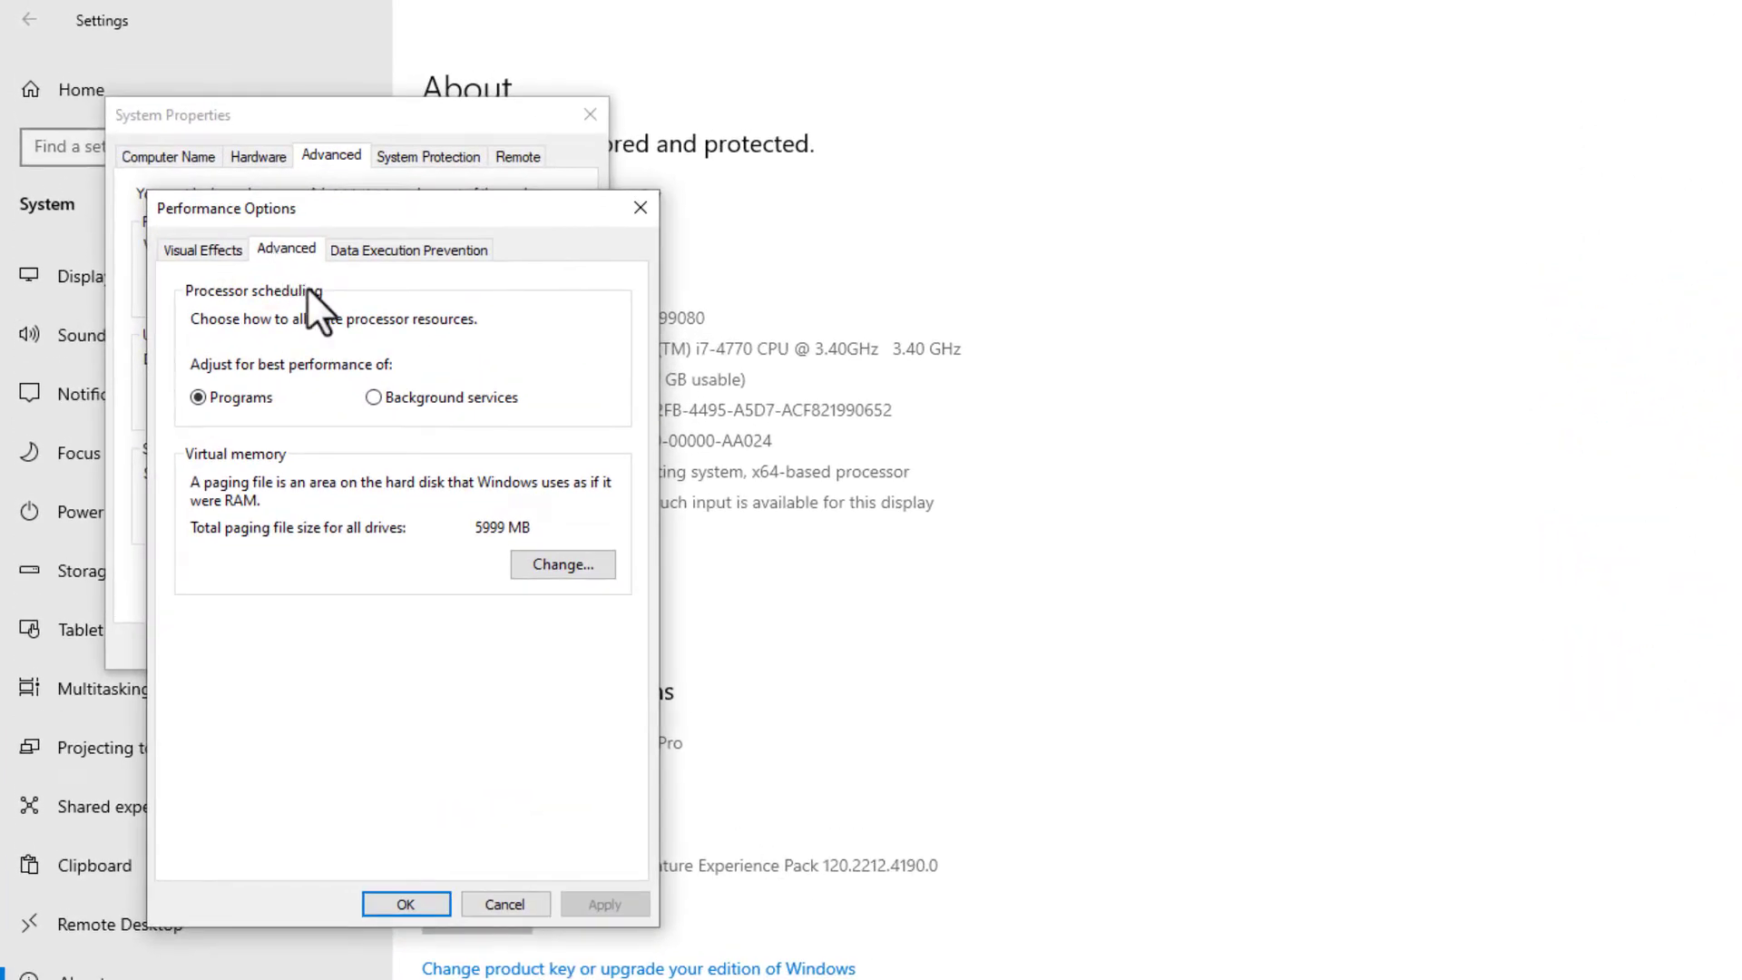
- Open Virtual Memory, select C:'s 1903 MB initial and 12288 MB maximum sizes, and bring up search
{"action": "left_click", "coordinate": [574, 574]}
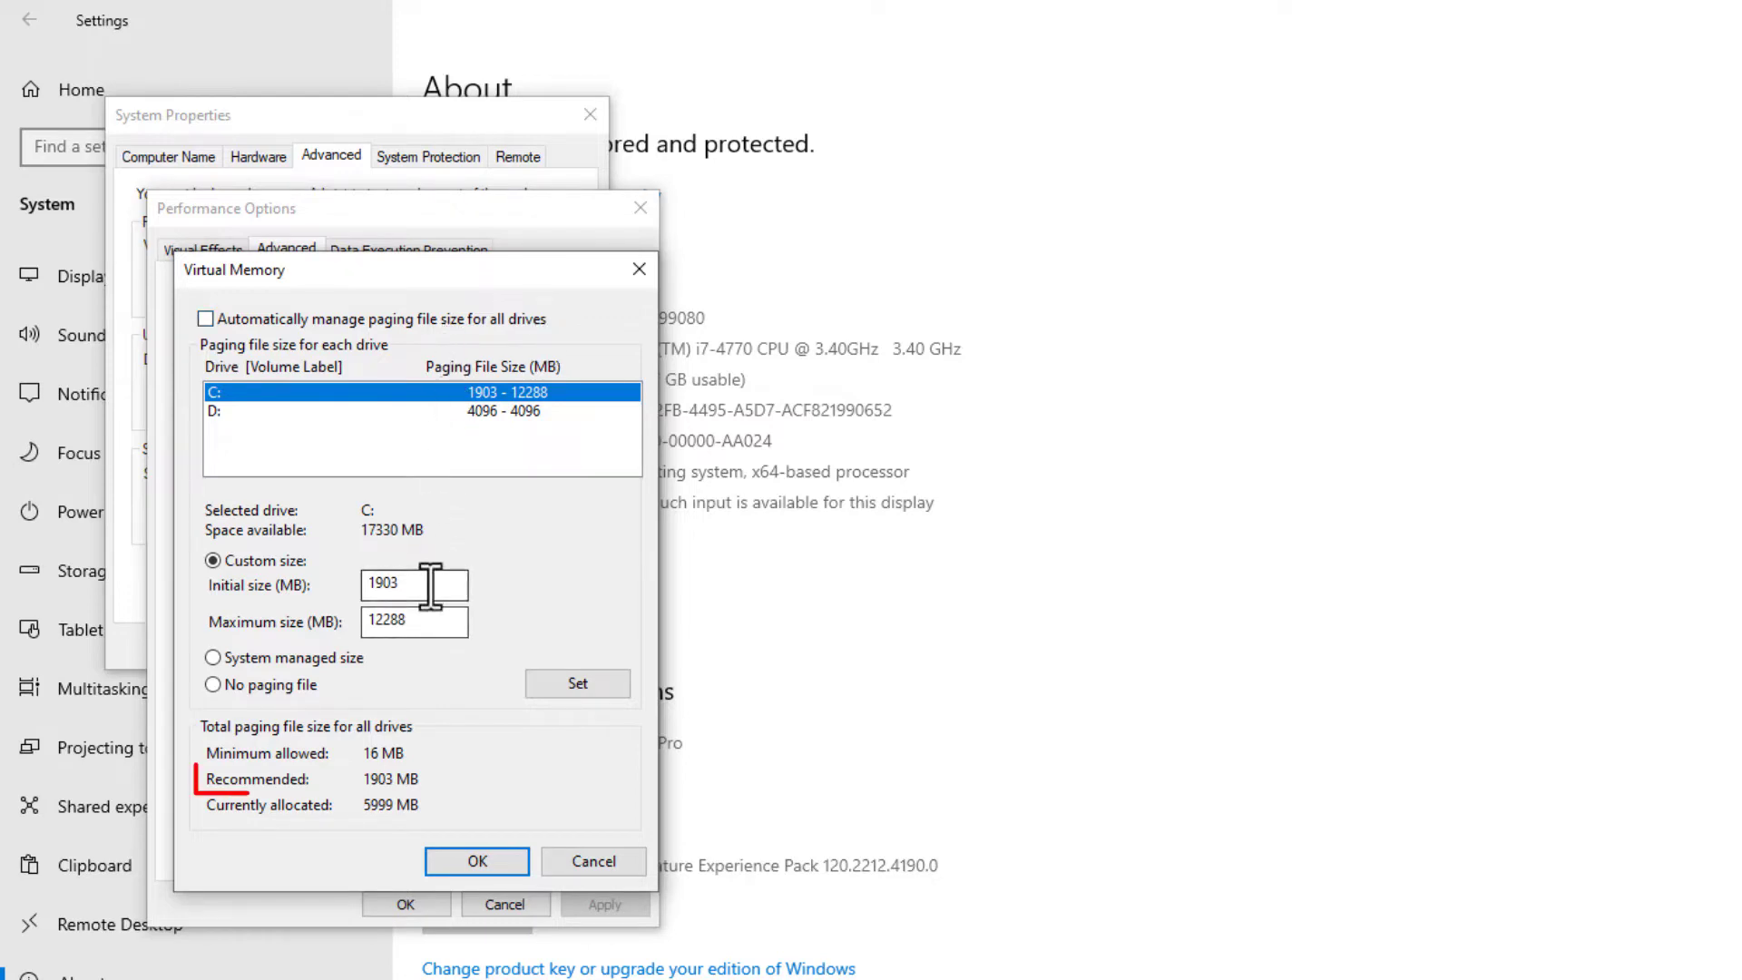
{"action": "left_click_drag", "start_coordinate": [430, 585], "coordinate": [373, 583]}
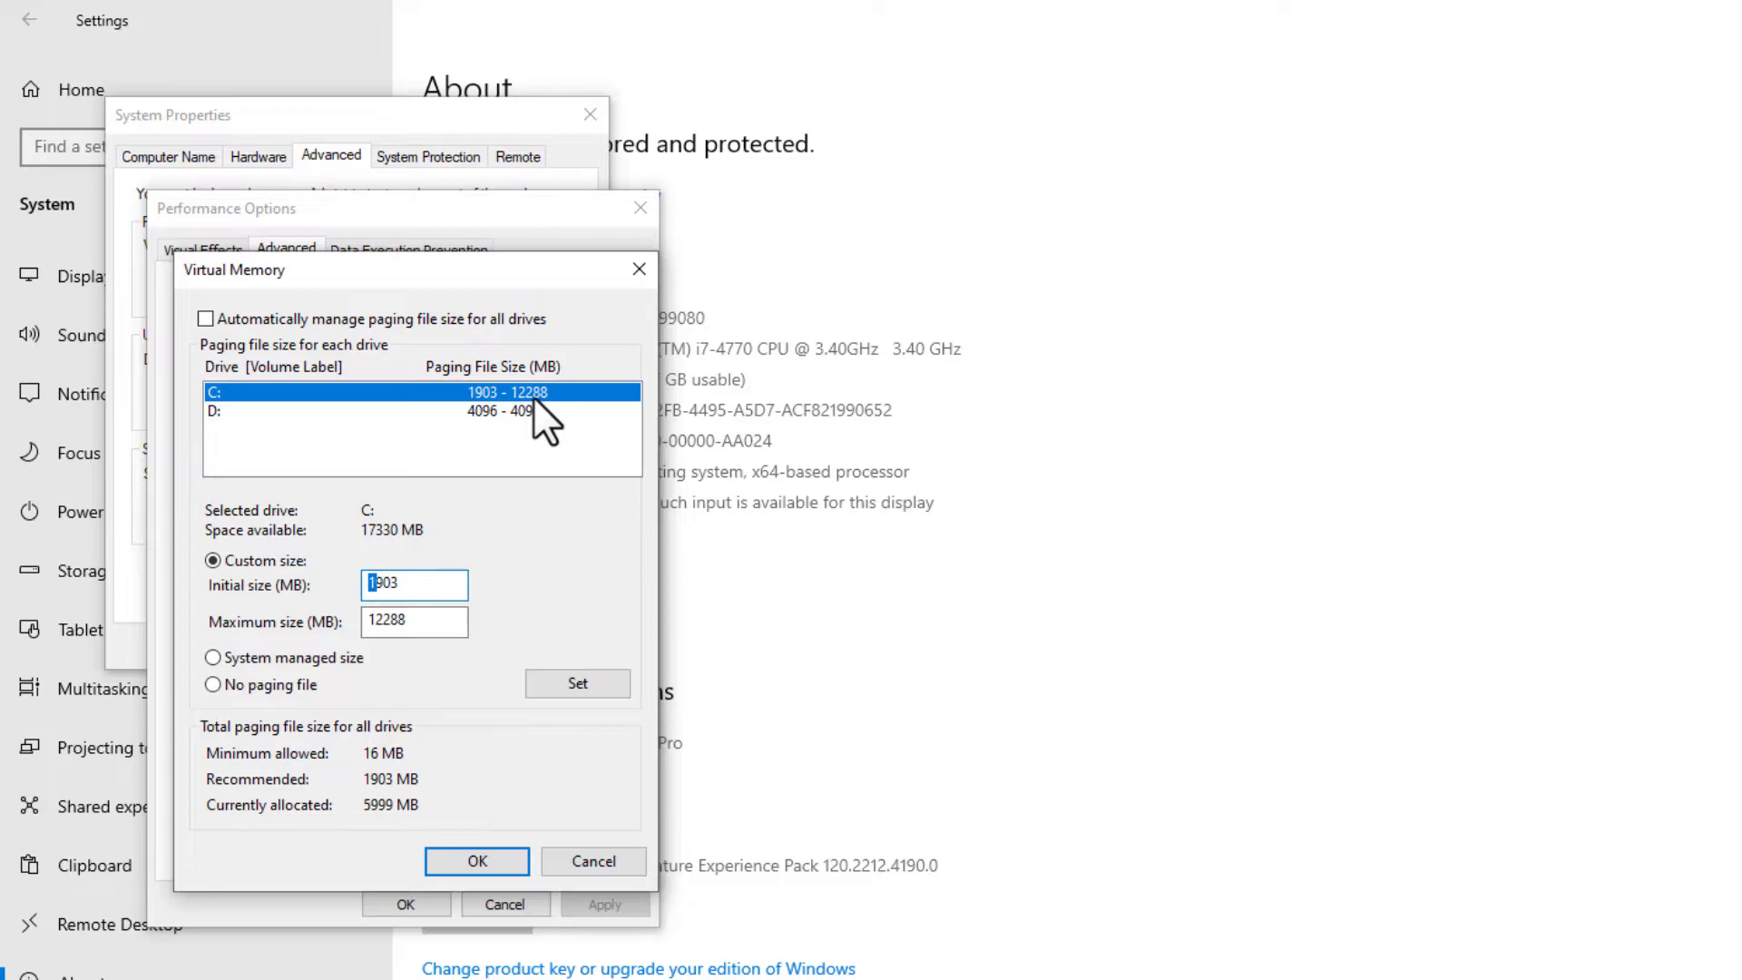
{"action": "left_click_drag", "start_coordinate": [410, 623], "coordinate": [337, 627]}
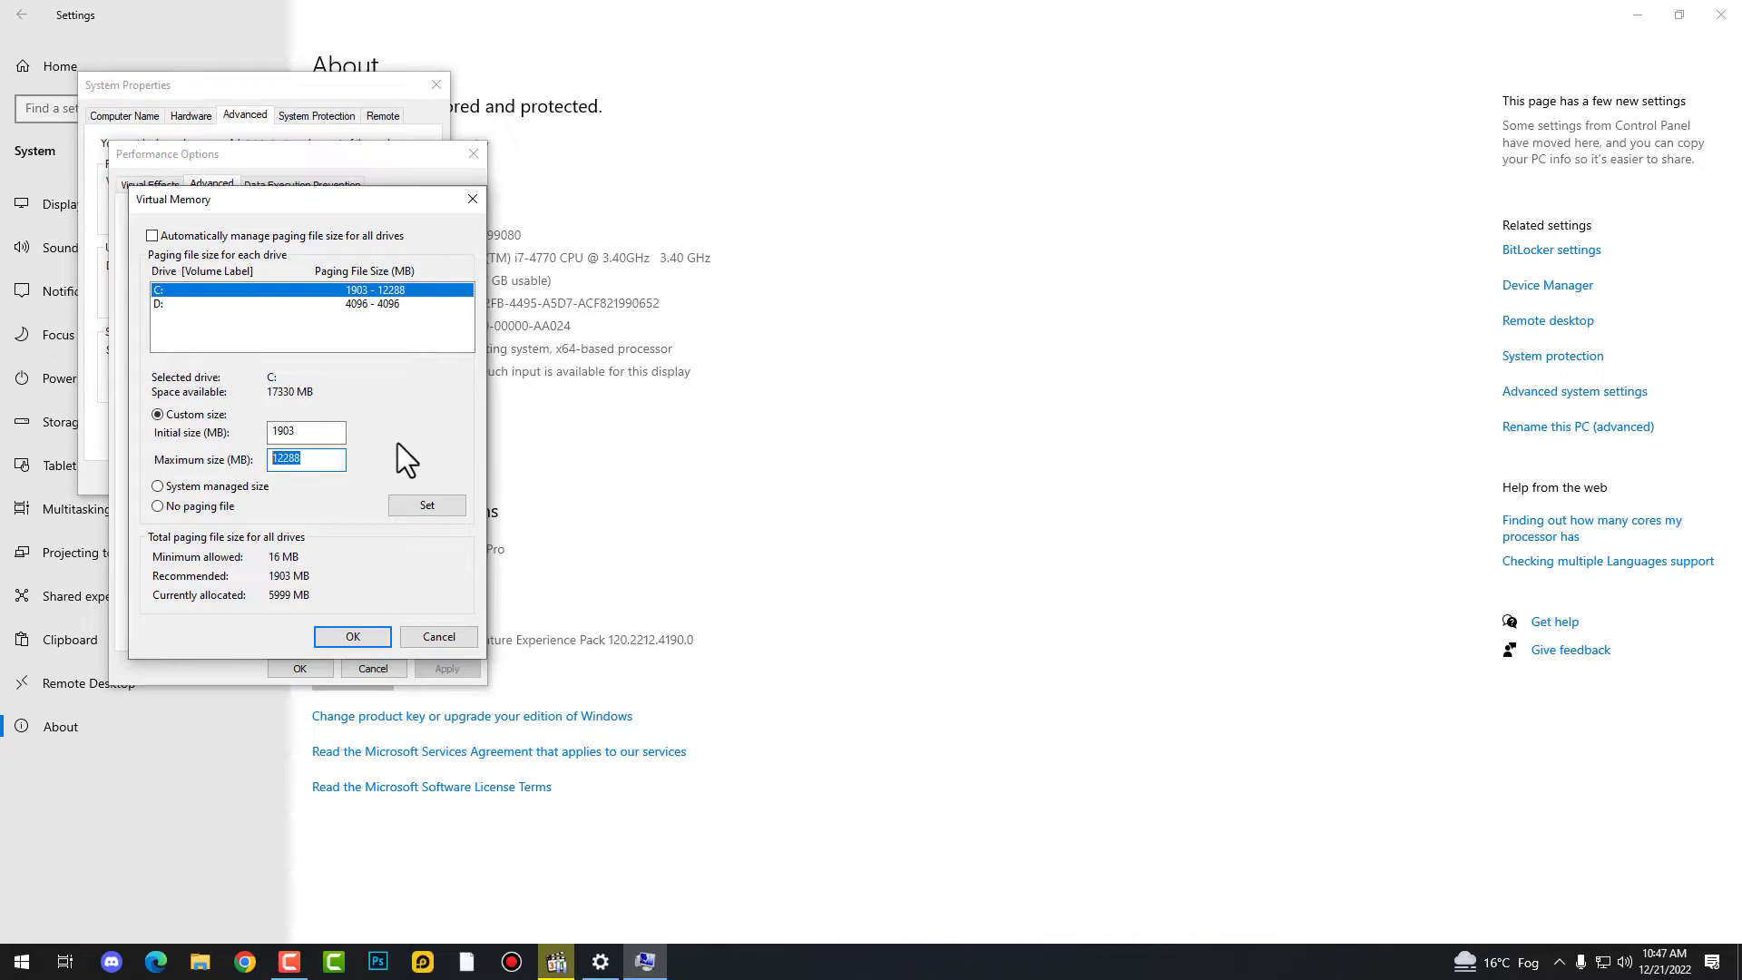
{"action": "key", "text": "super"}
- Launch Calculator via 'cal' and place it beside the paging settings
{"action": "type", "text": "cal"}
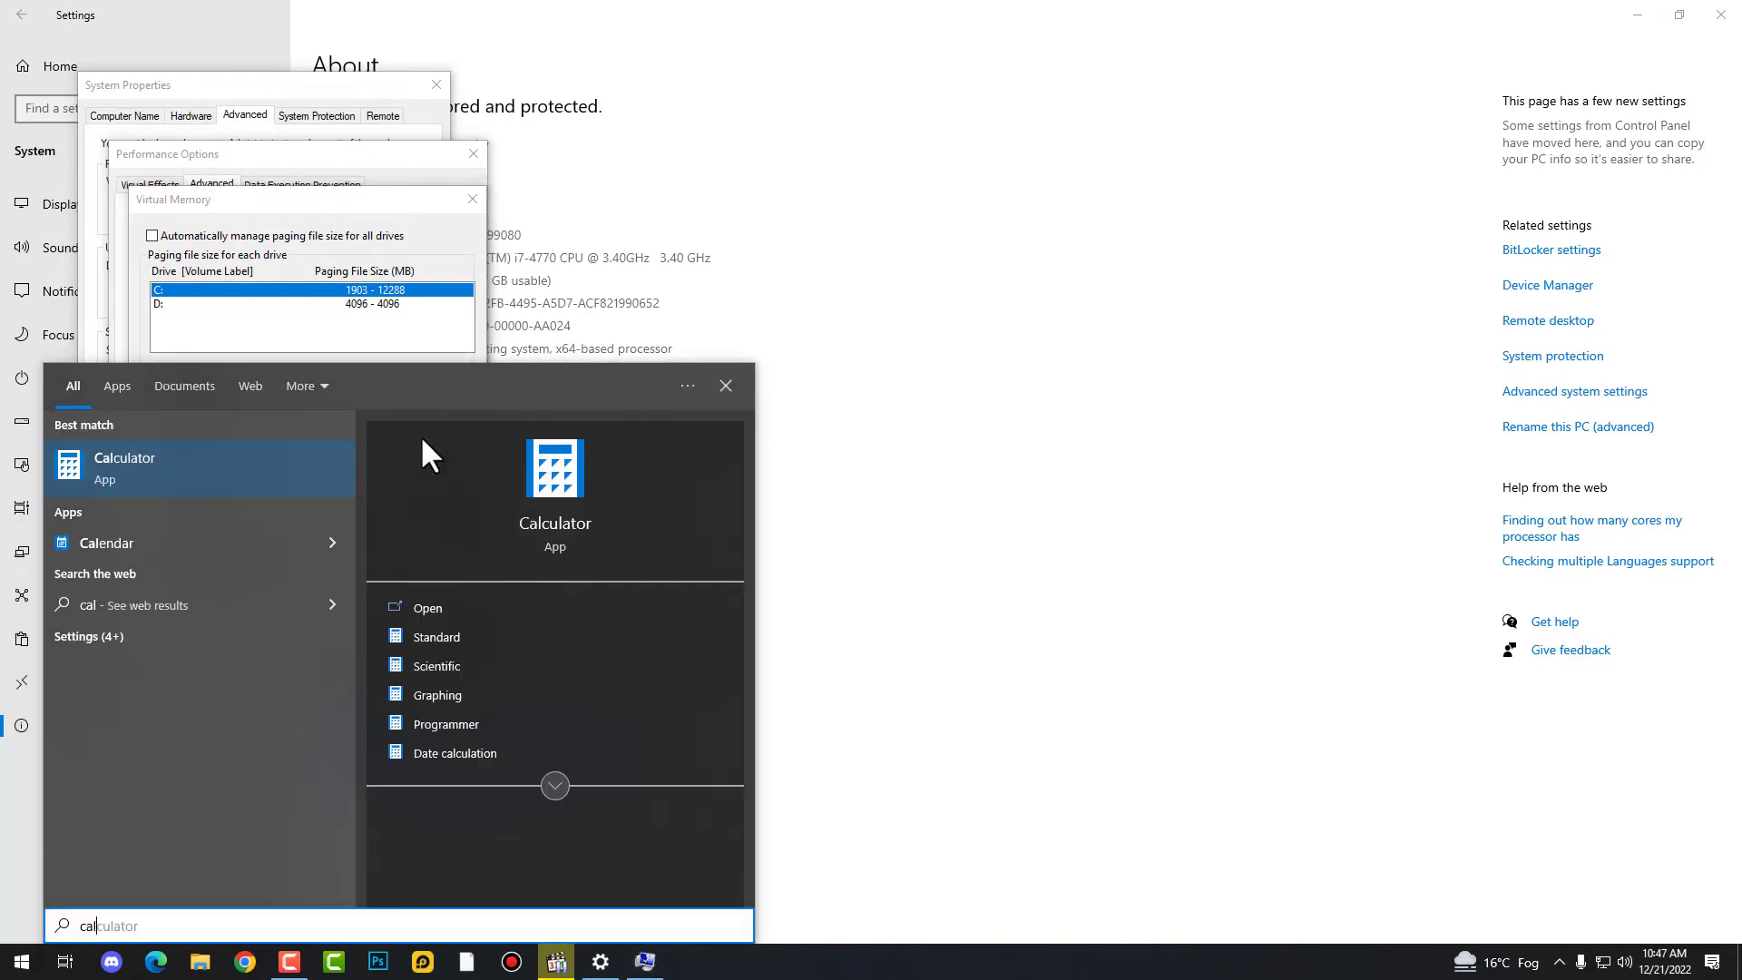
{"action": "key", "text": "Return"}
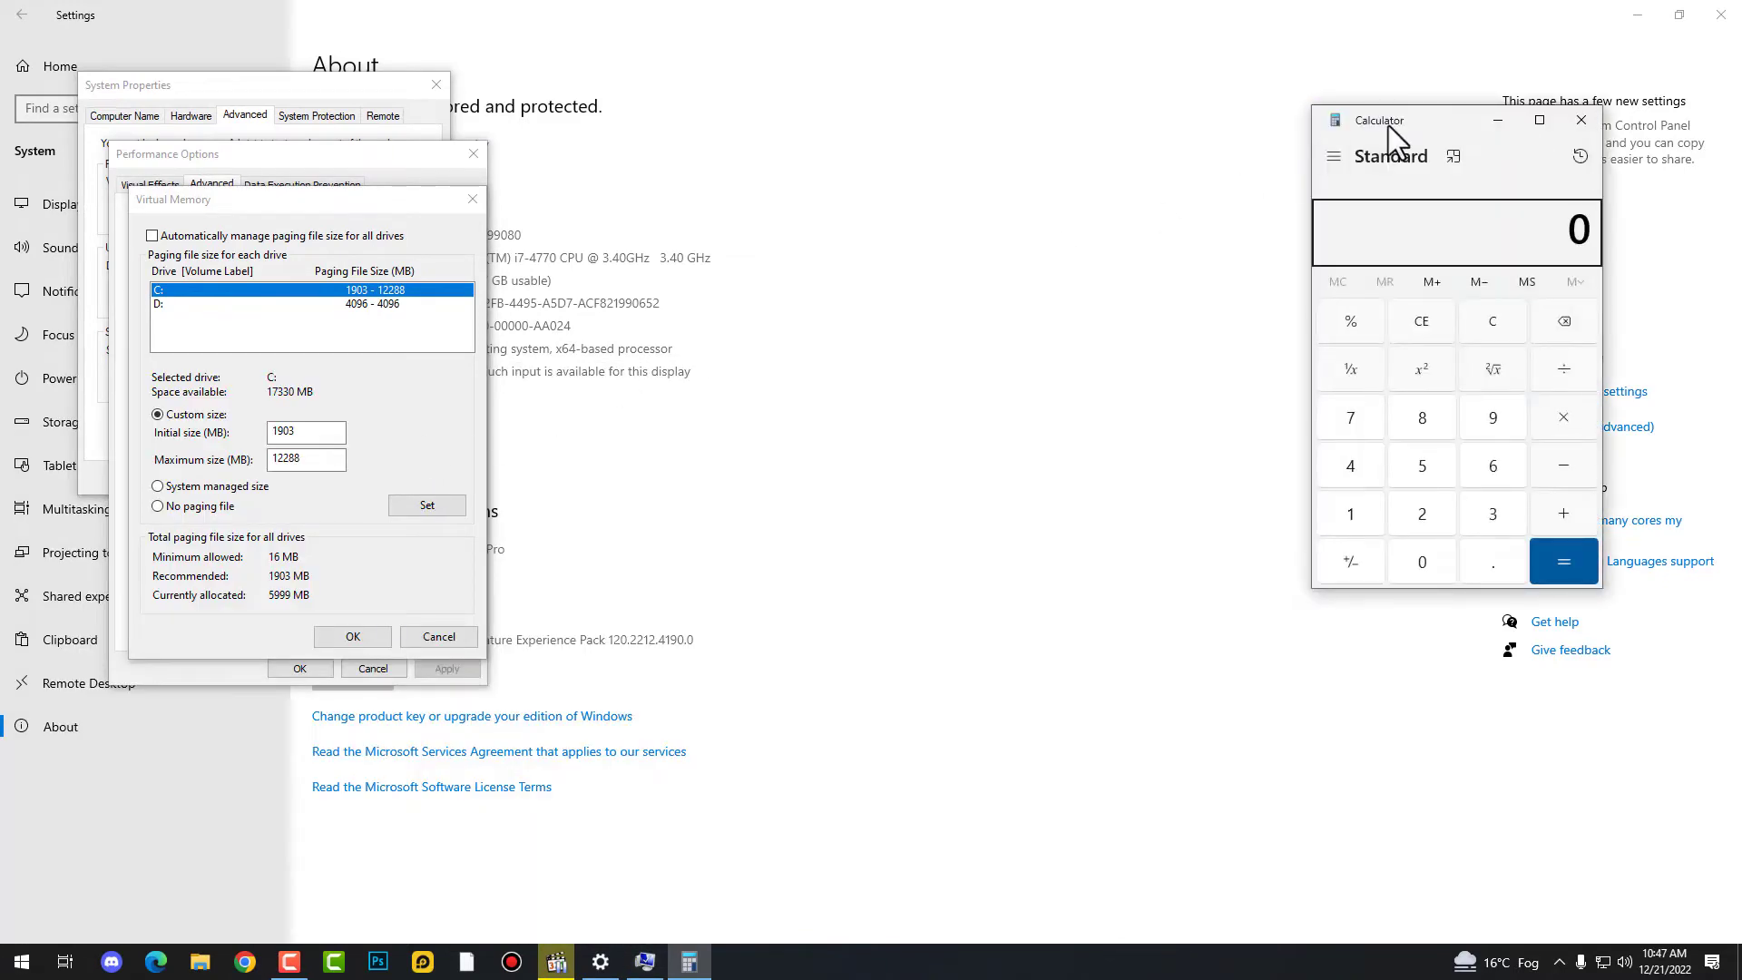
{"action": "left_click_drag", "start_coordinate": [1389, 127], "coordinate": [708, 183]}
- Calculate 1024 × 8 to get 8,192
{"action": "left_click", "coordinate": [676, 570]}
{"action": "left_click", "coordinate": [739, 623]}
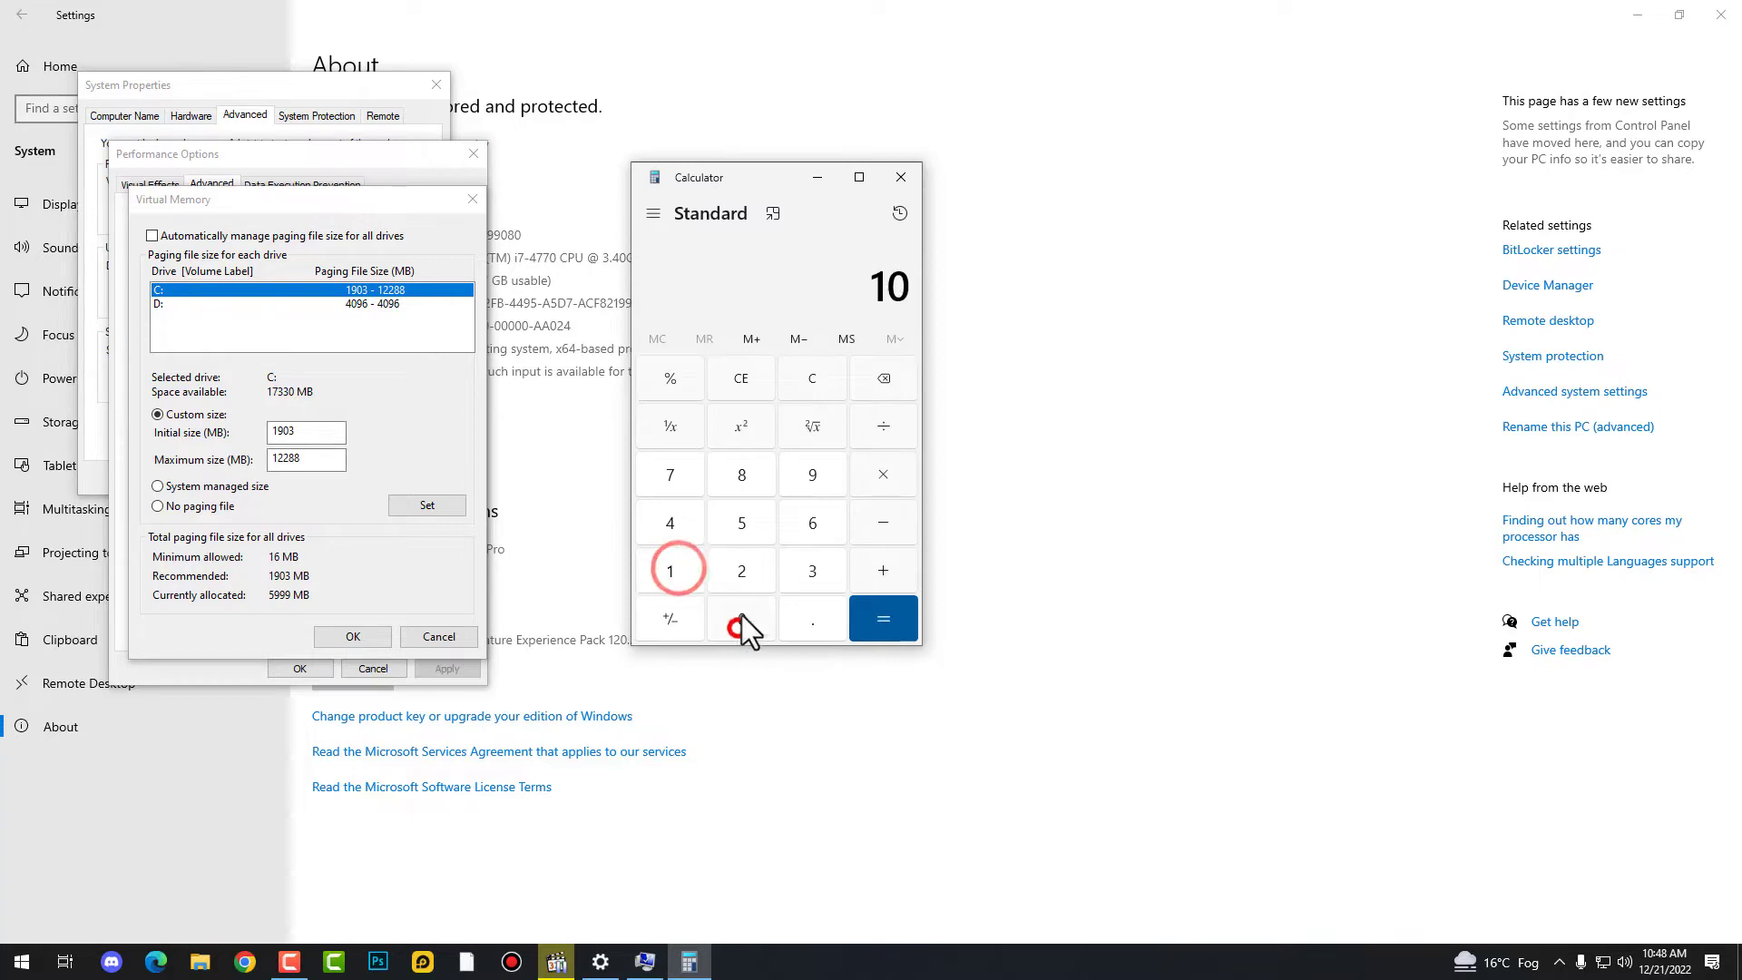
{"action": "left_click", "coordinate": [753, 566]}
{"action": "left_click", "coordinate": [684, 519]}
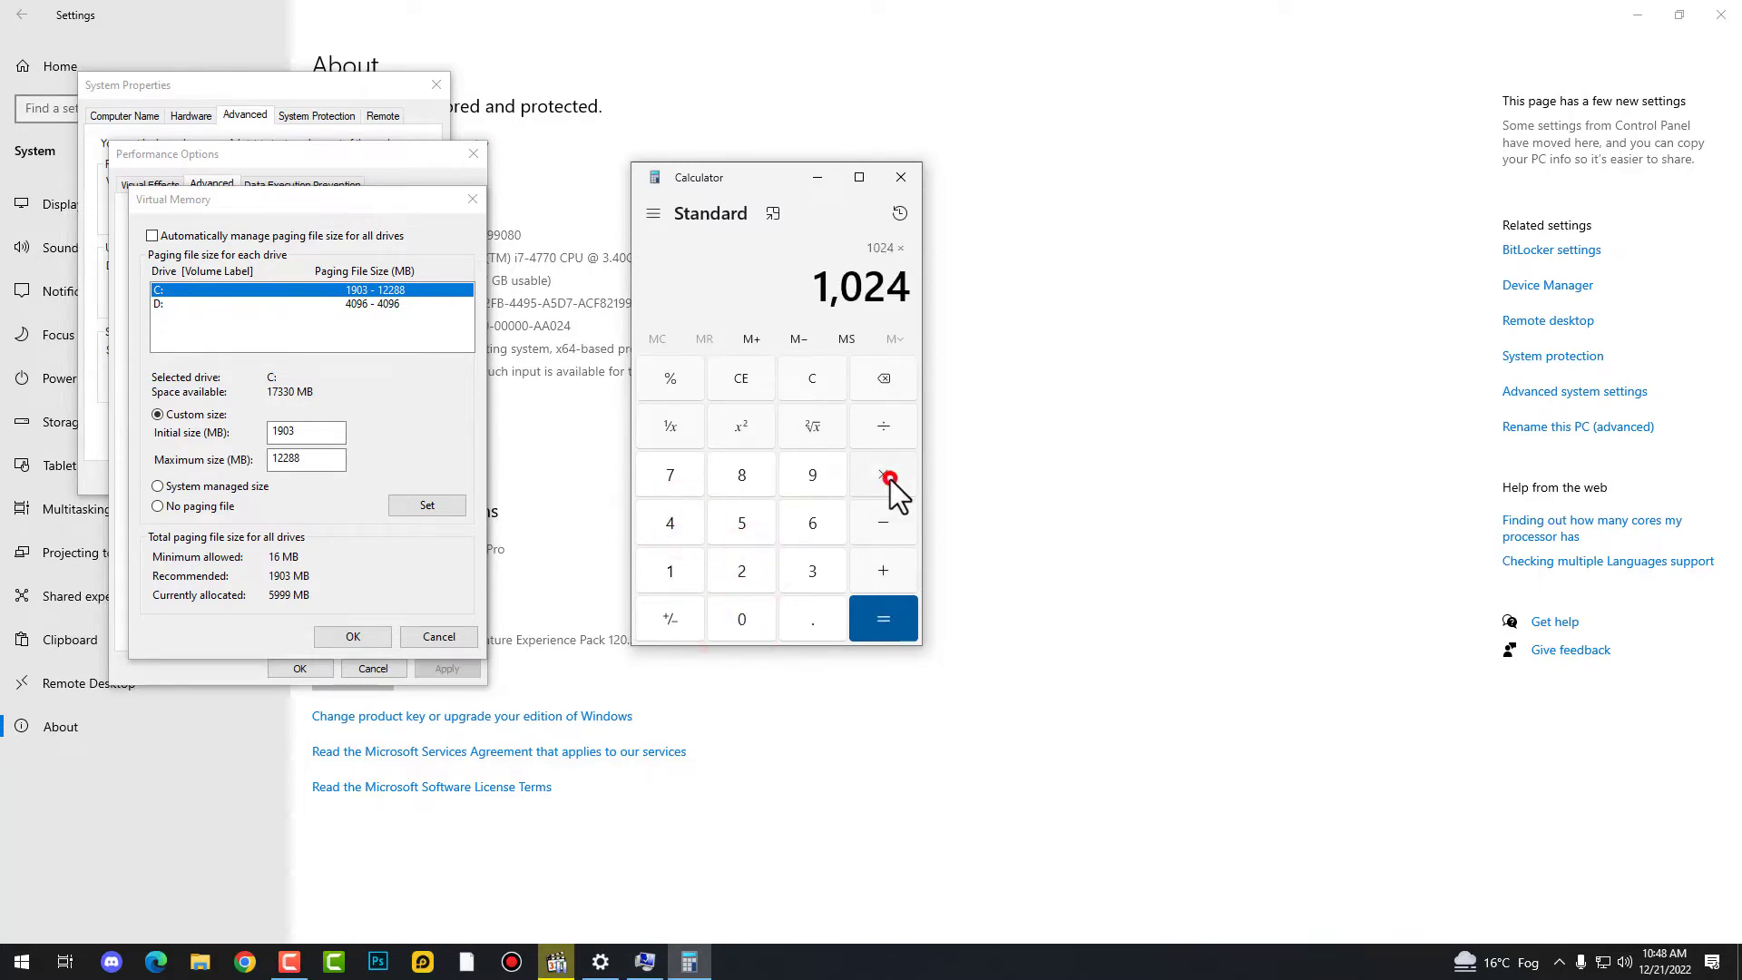
{"action": "left_click", "coordinate": [752, 465]}
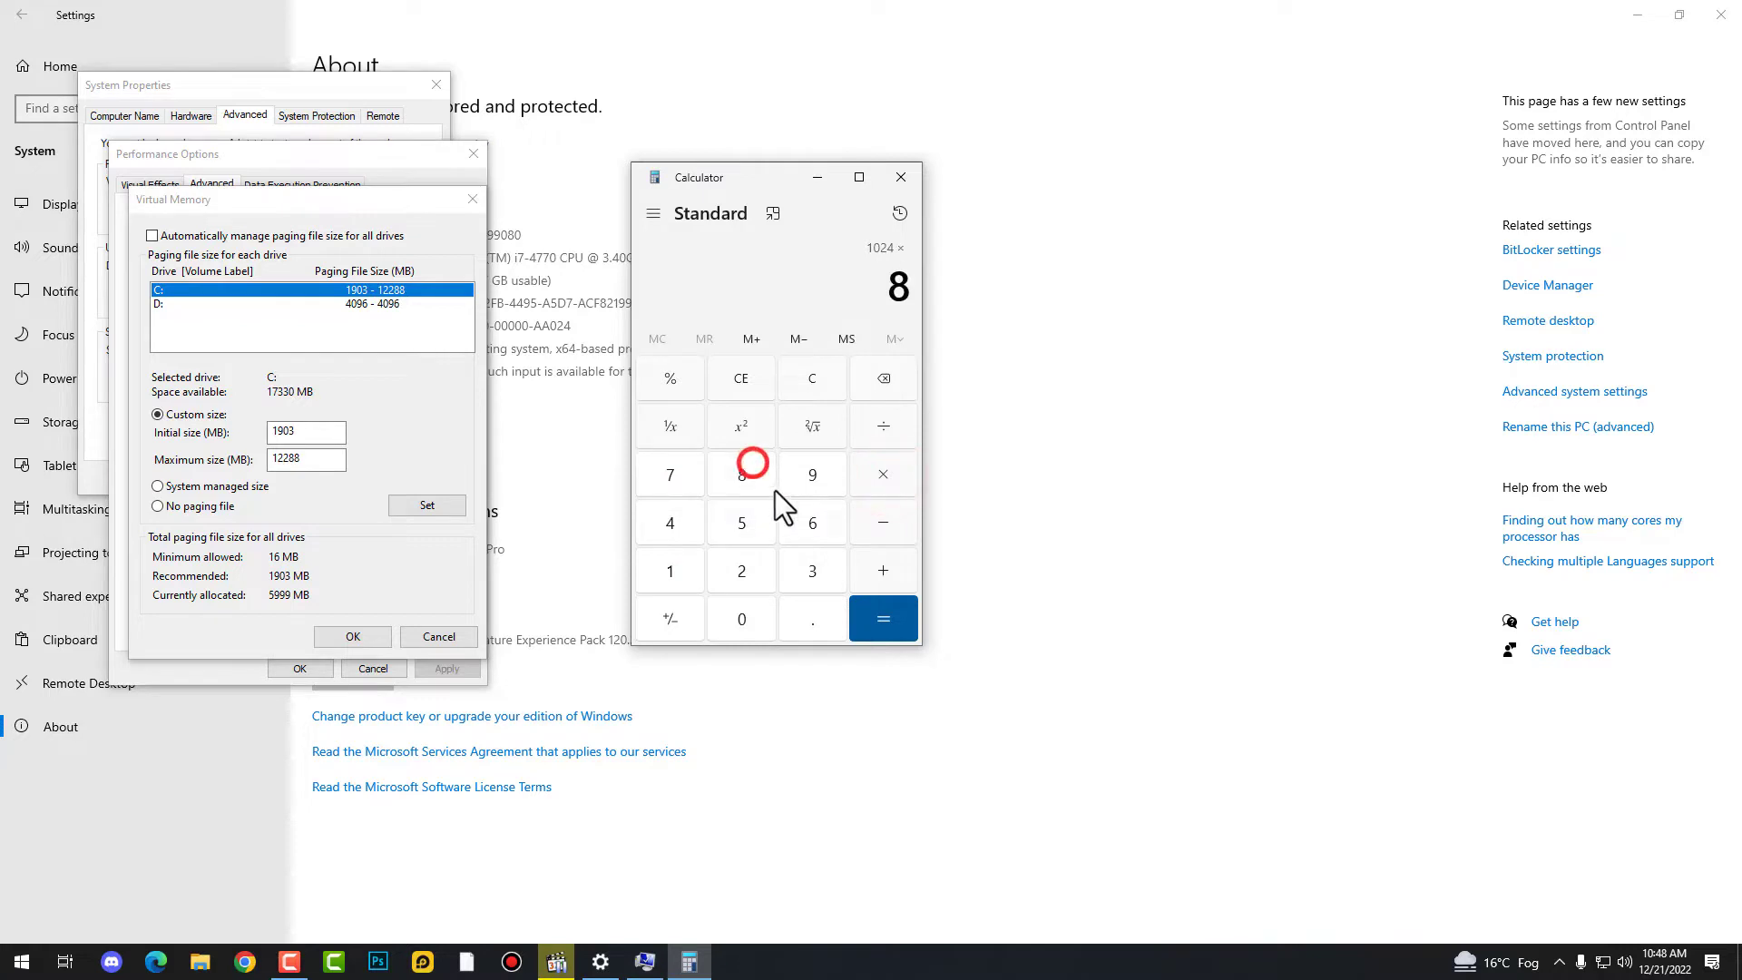
{"action": "left_click", "coordinate": [873, 607]}
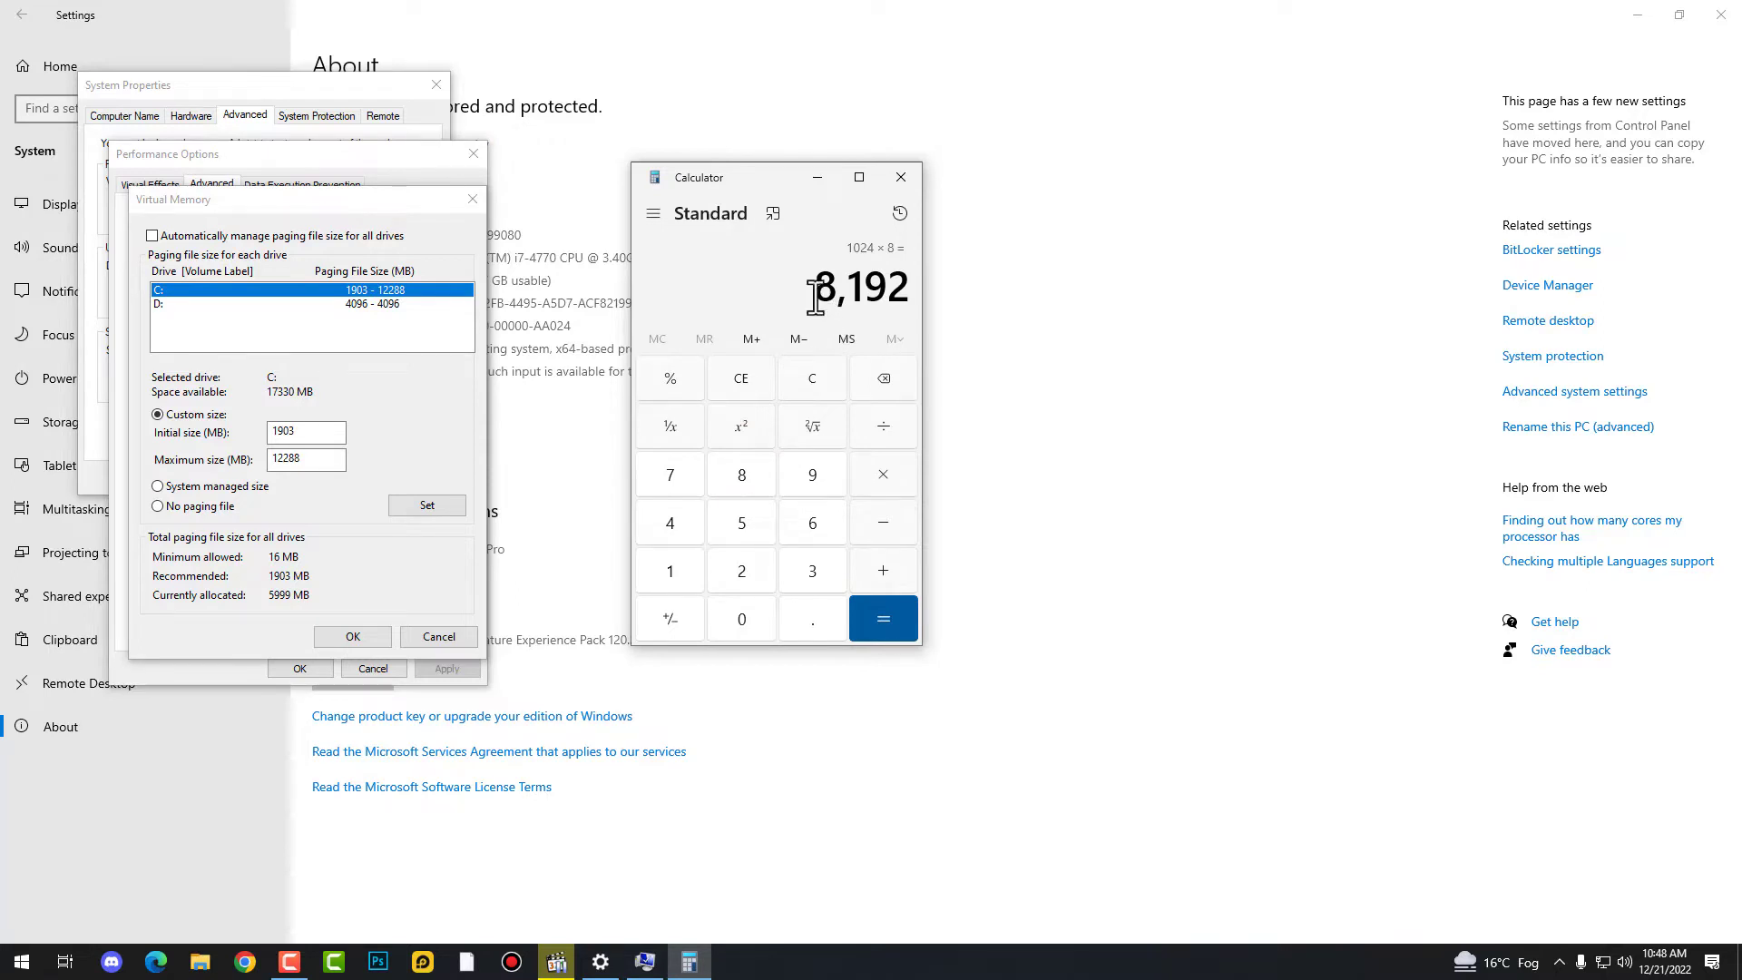
- Multiply 8,192 by 1.5 to get 12,288
{"action": "left_click", "coordinate": [878, 477]}
{"action": "left_click", "coordinate": [672, 576]}
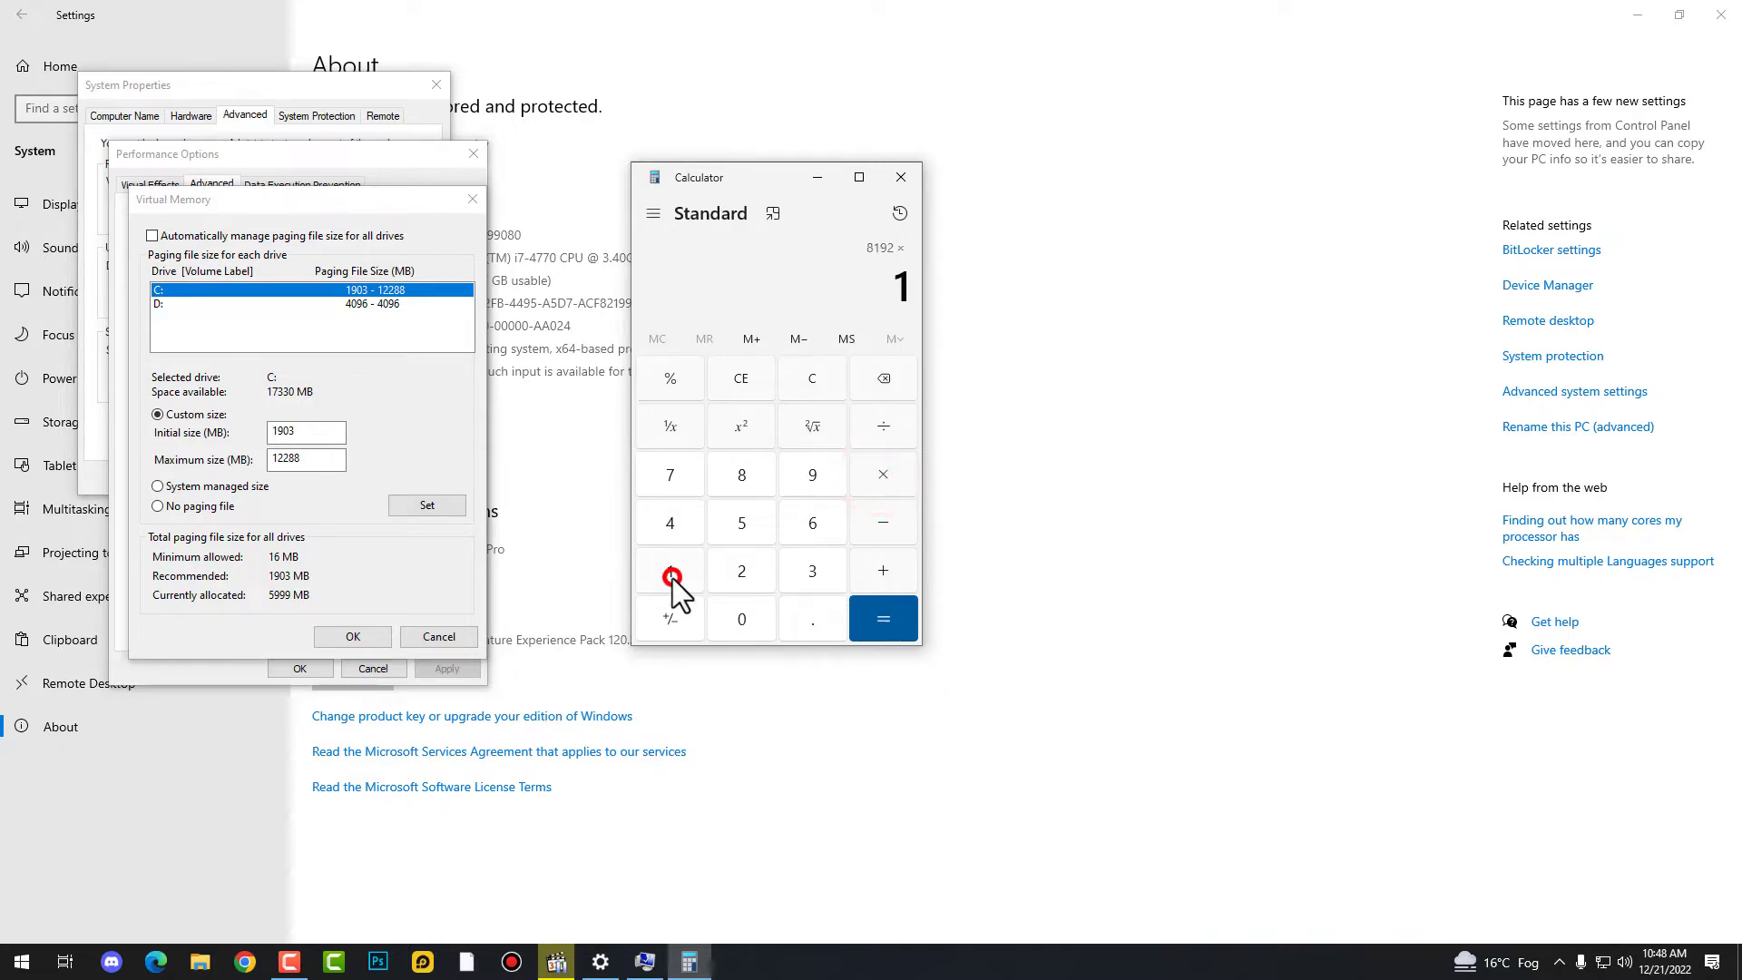
{"action": "left_click", "coordinate": [807, 622]}
{"action": "left_click", "coordinate": [747, 522]}
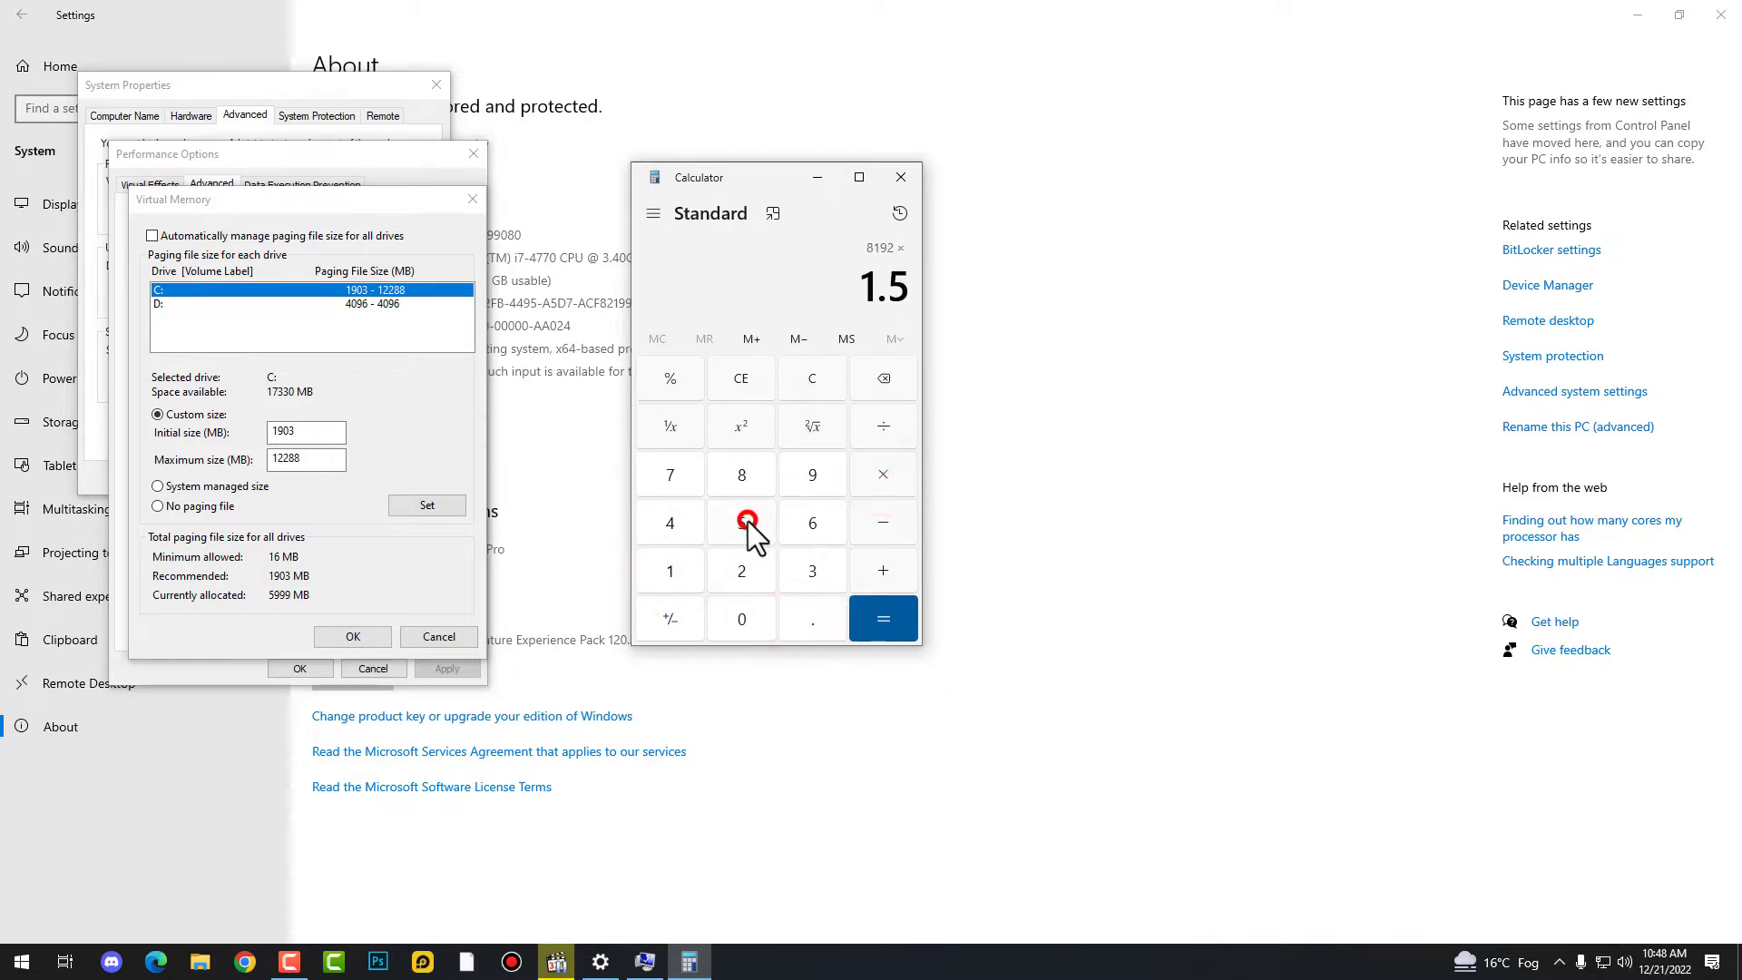
{"action": "left_click", "coordinate": [874, 615]}
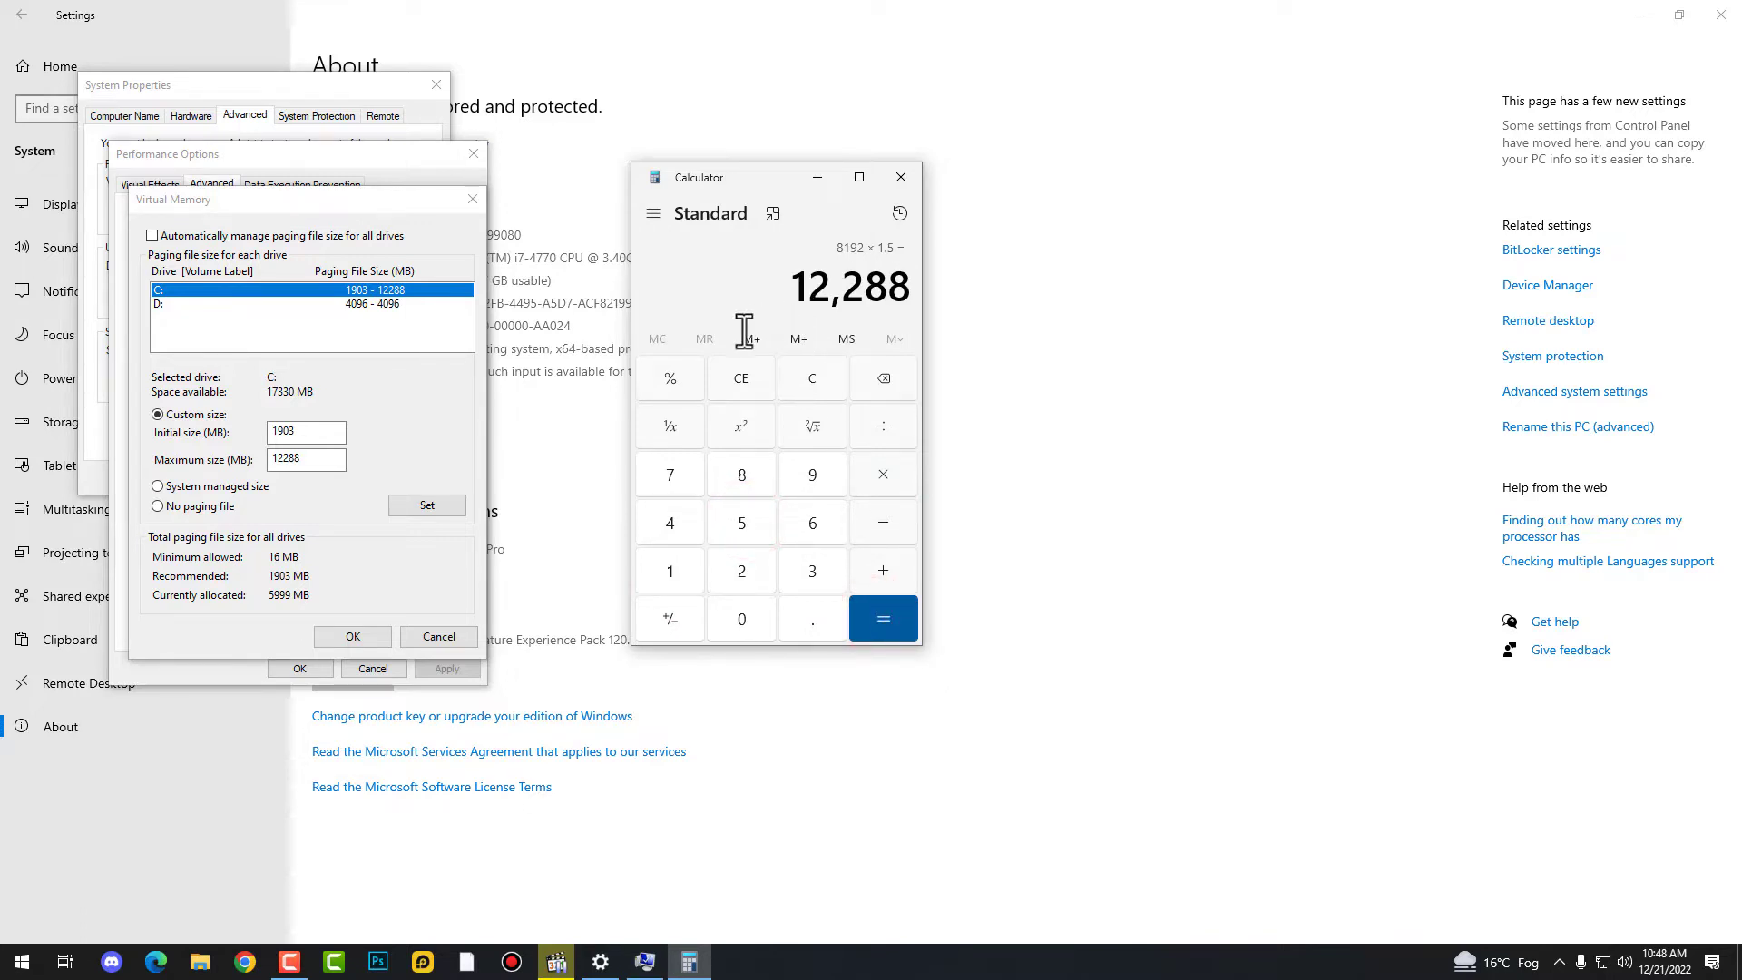
- Keep the 12288 MB maximum paging size and confirm Virtual Memory and Performance Options
{"action": "double_click", "coordinate": [313, 458]}
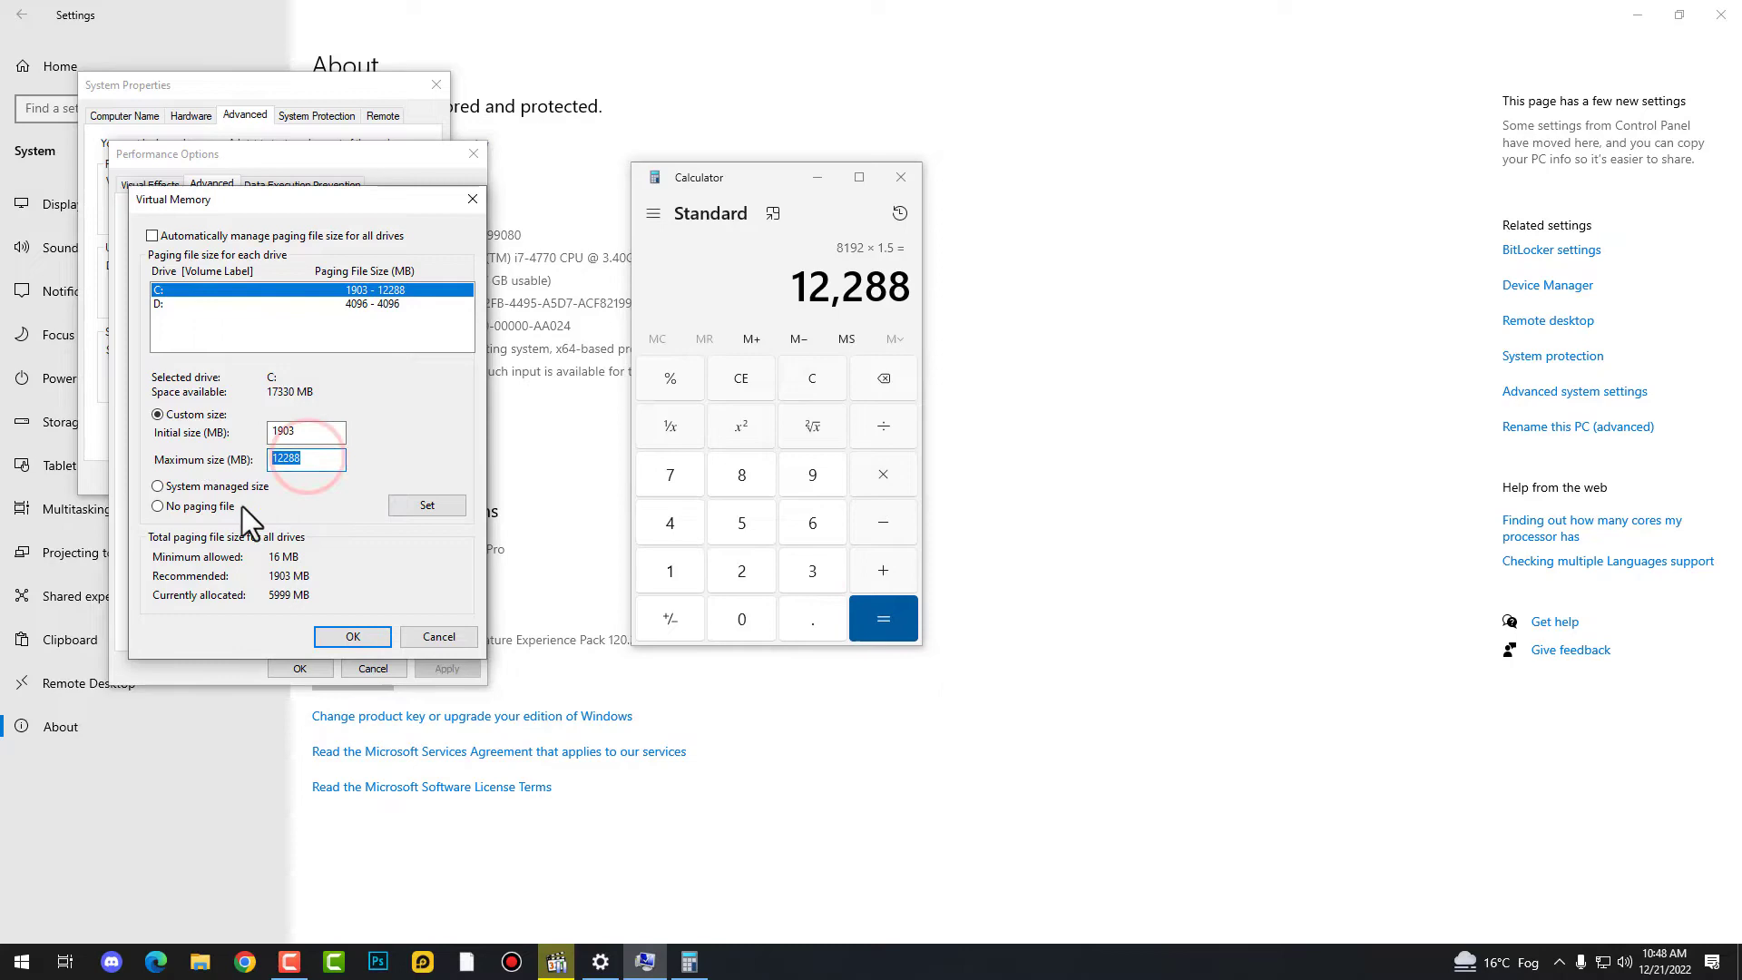
{"action": "left_click", "coordinate": [353, 636]}
{"action": "left_click", "coordinate": [439, 669]}
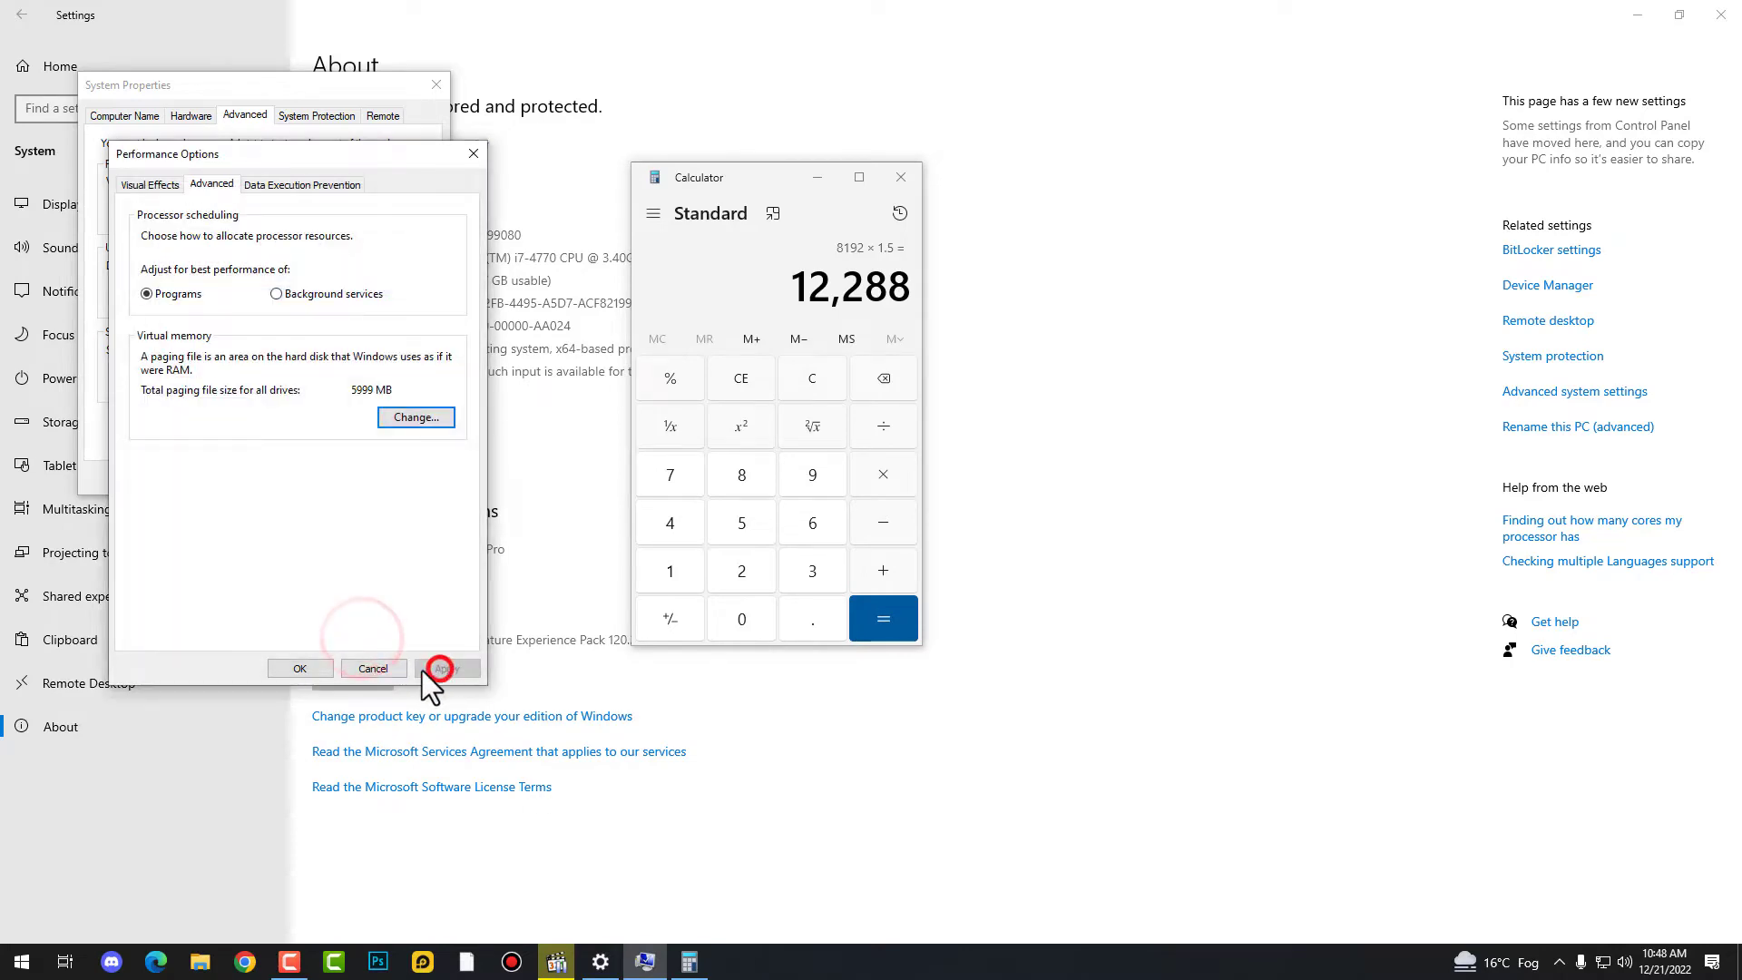
{"action": "left_click", "coordinate": [301, 669]}
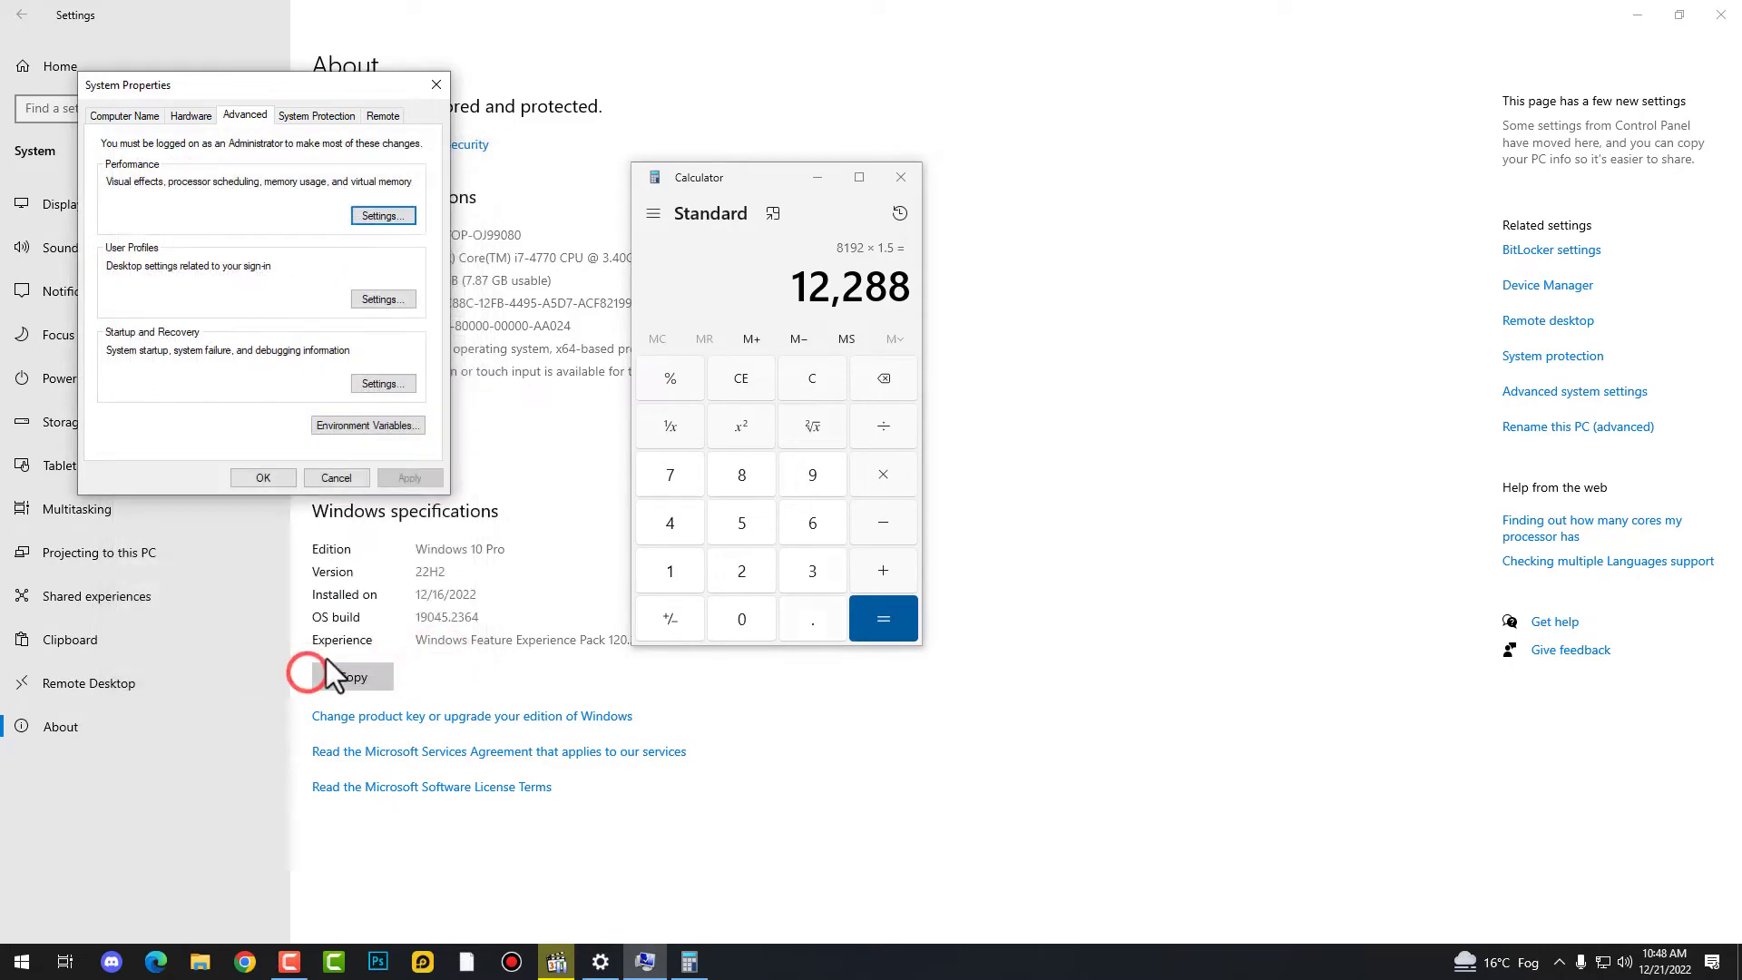
- Close Calculator, System Properties and the Settings window
{"action": "left_click", "coordinate": [901, 179]}
{"action": "left_click", "coordinate": [252, 476]}
{"action": "left_click", "coordinate": [1718, 17]}
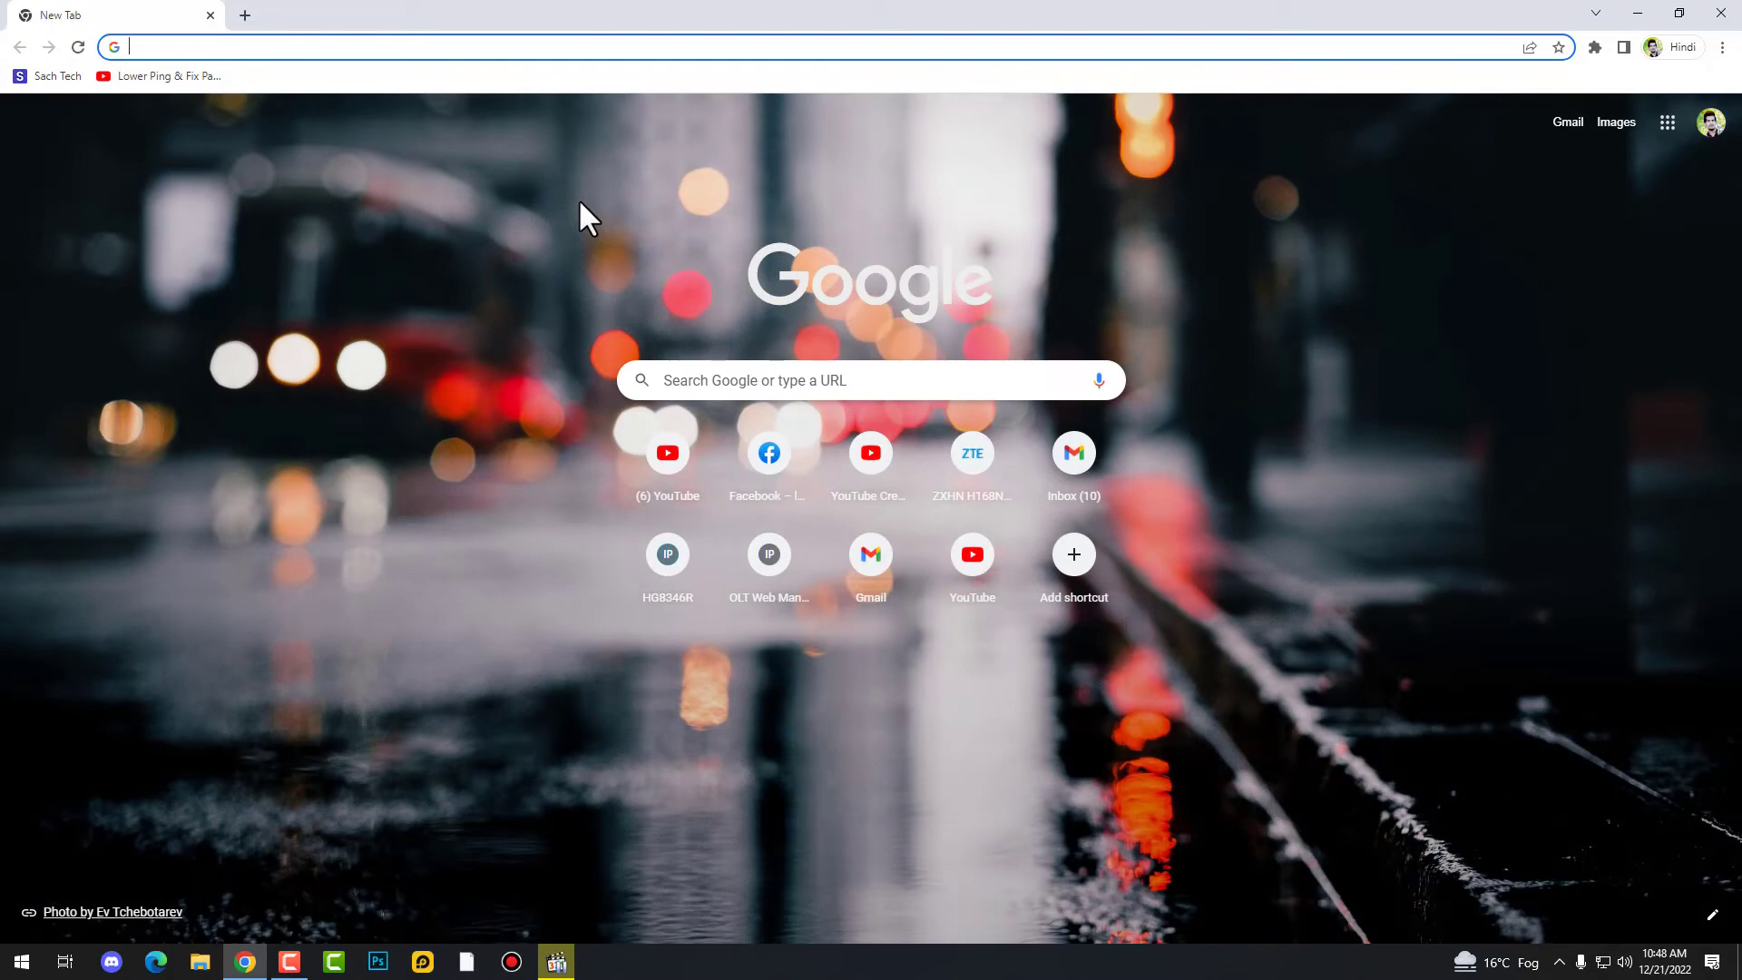
- Search for 'ddu display driver uninstaller' and open Guru3D's Display Driver Uninstaller page
{"action": "type", "text": "dDDu disp"}
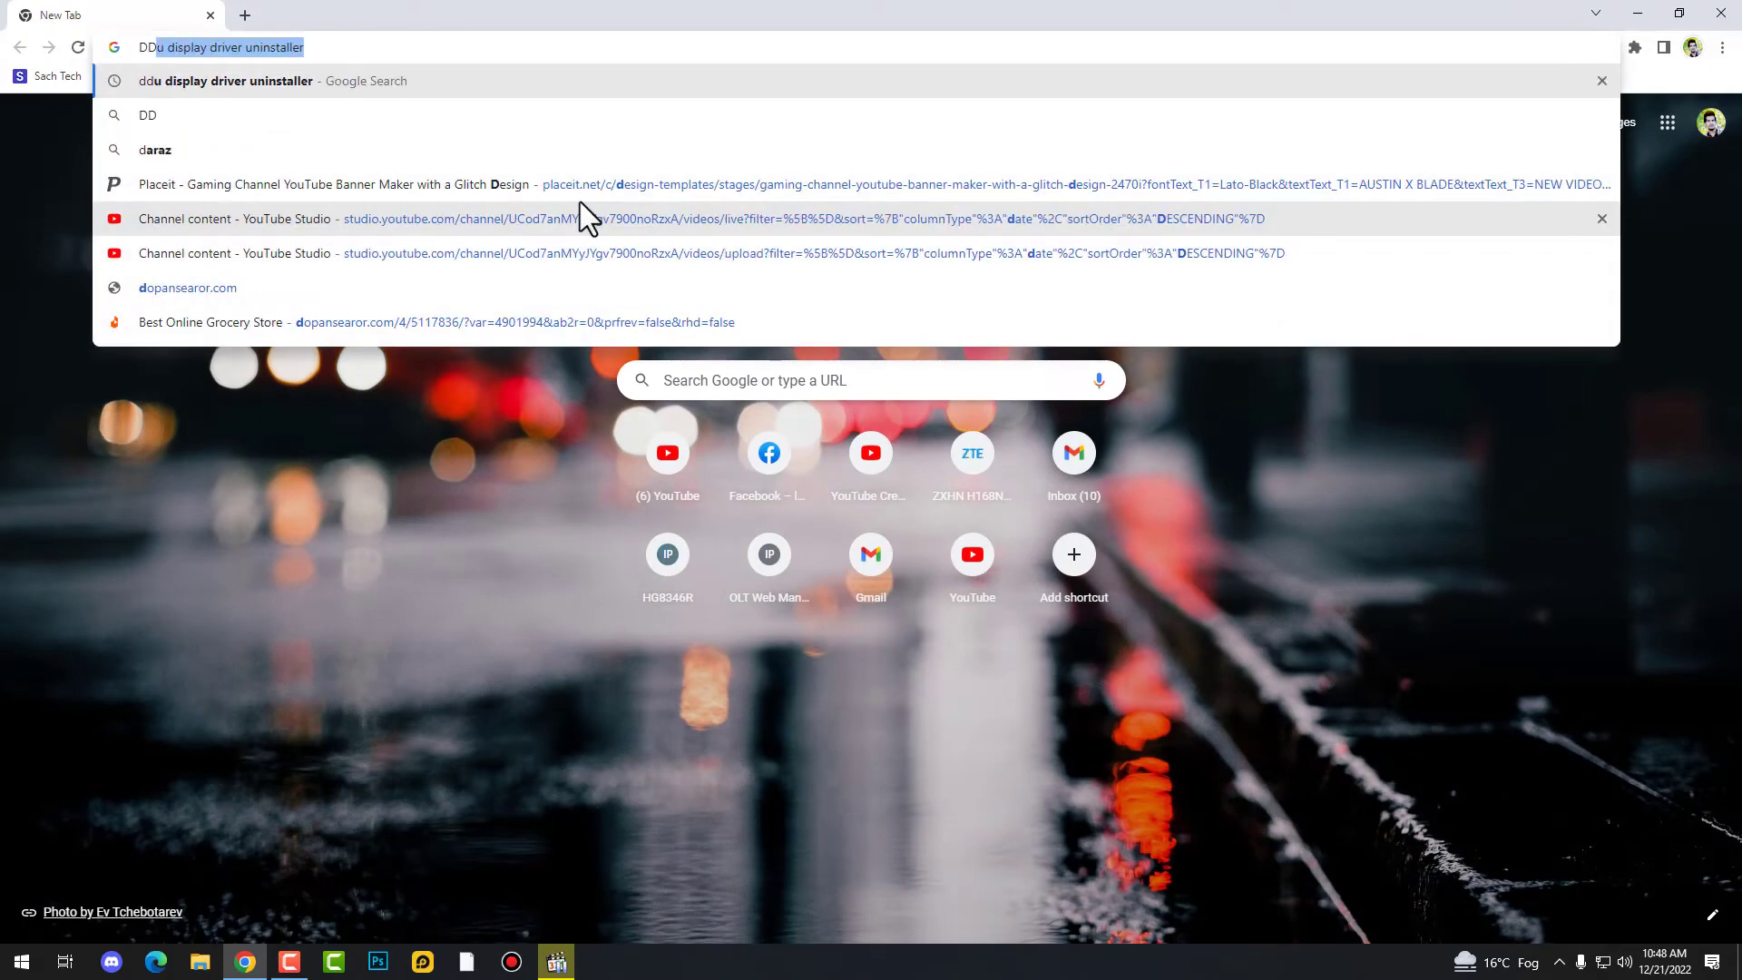
{"action": "type", "text": "lay"}
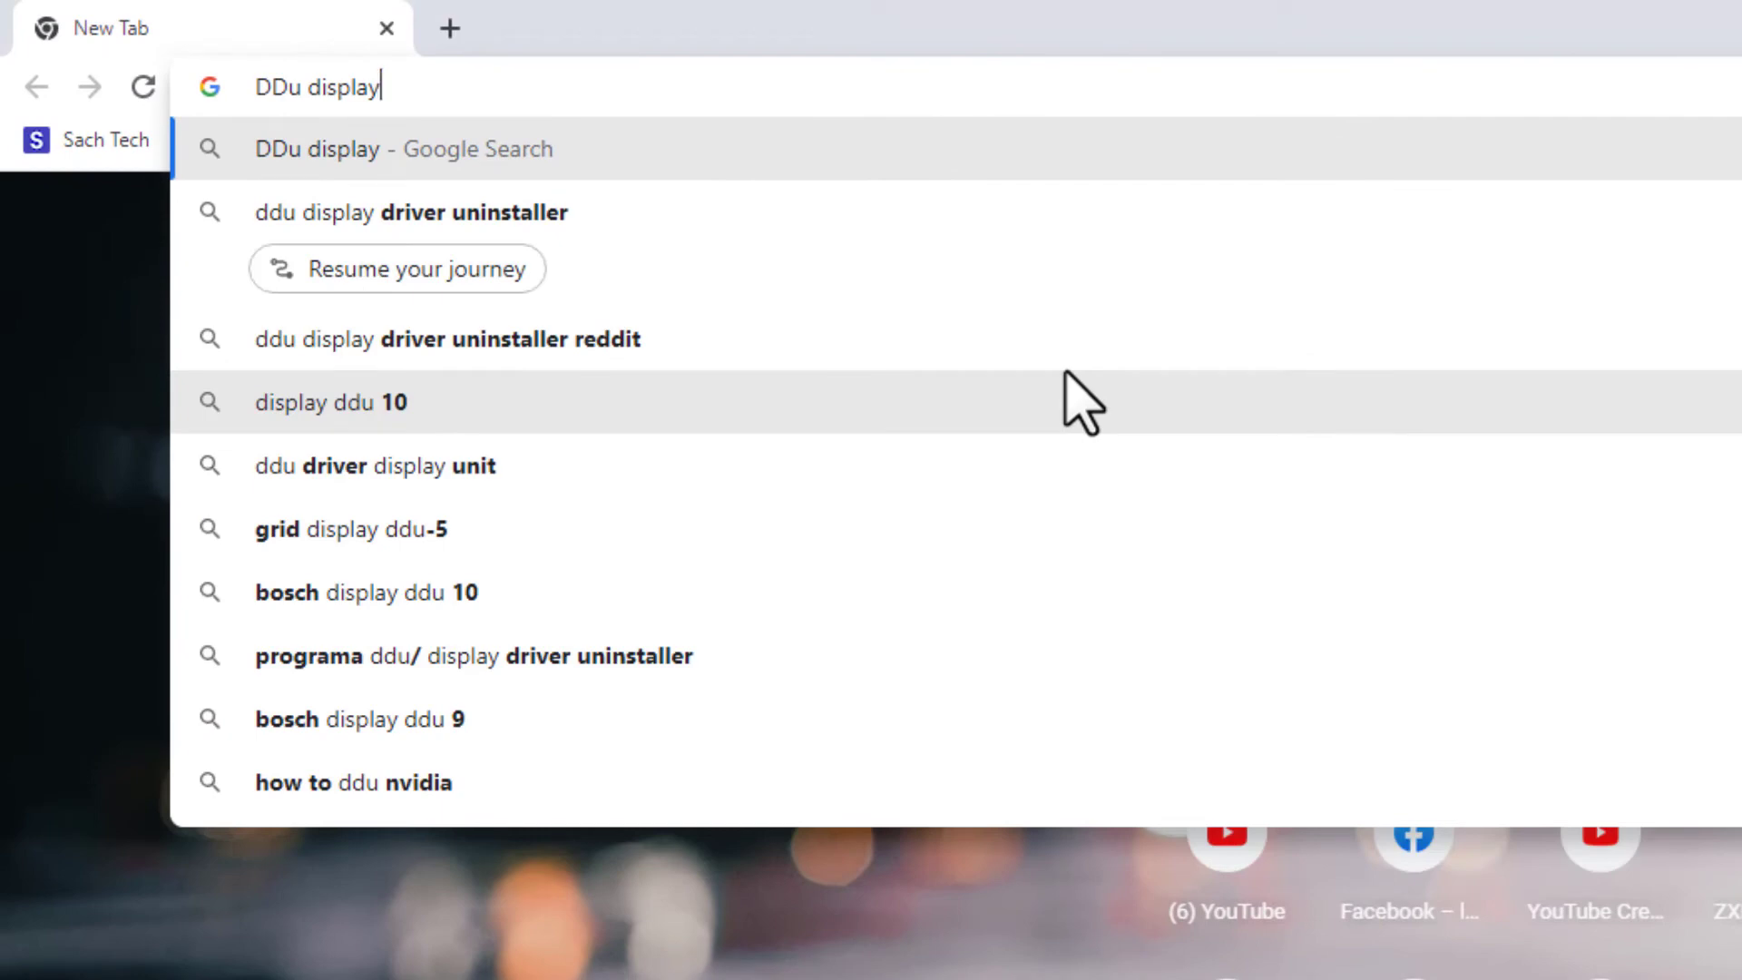
{"action": "key", "text": "Down"}
{"action": "key", "text": "Return"}
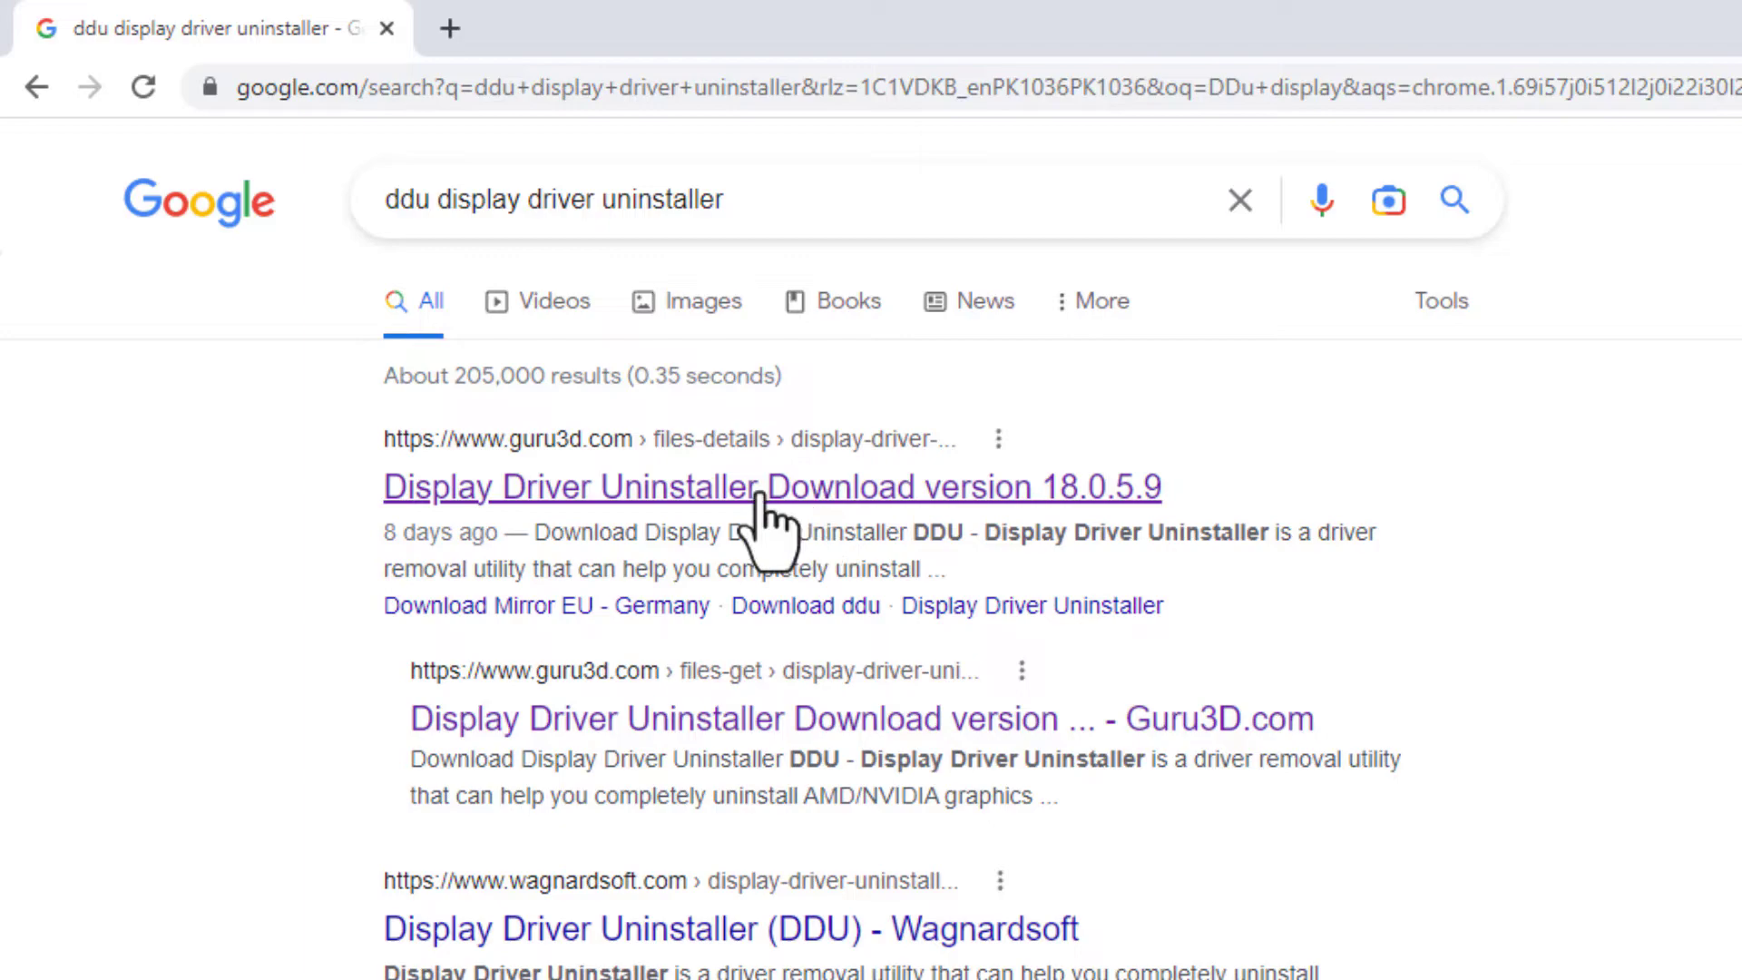
{"action": "left_click", "coordinate": [706, 491]}
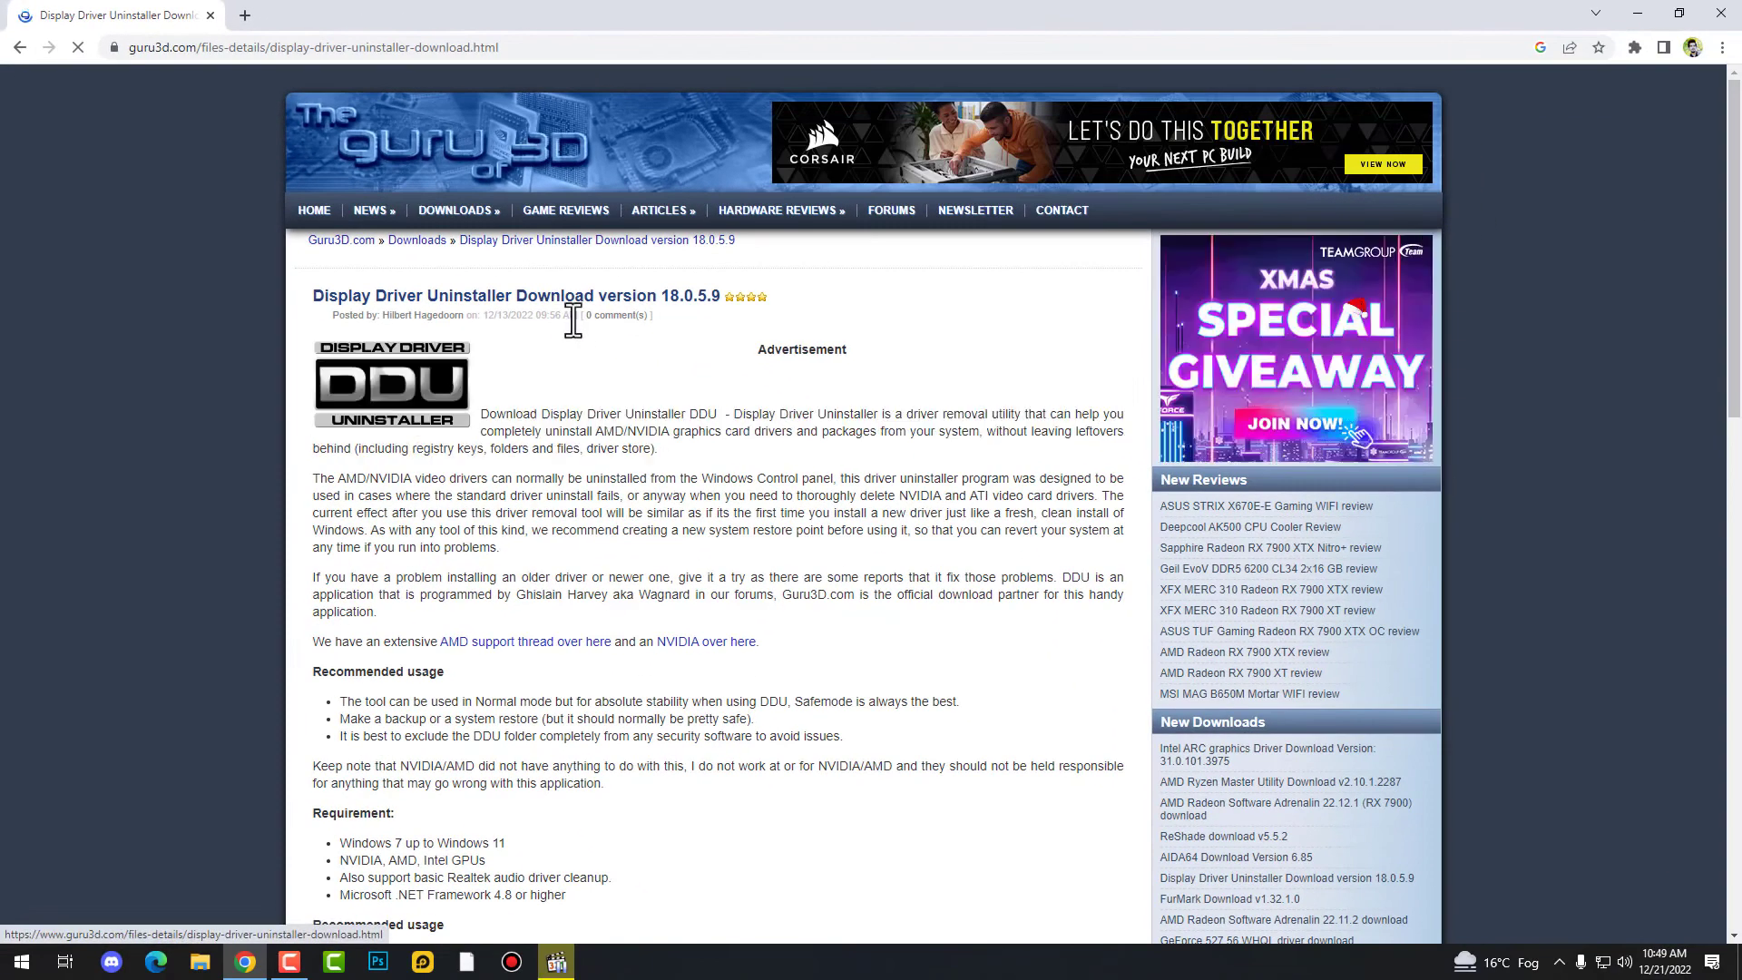
{"action": "scroll", "coordinate": [624, 352], "scroll_direction": "down", "scroll_amount": 10}
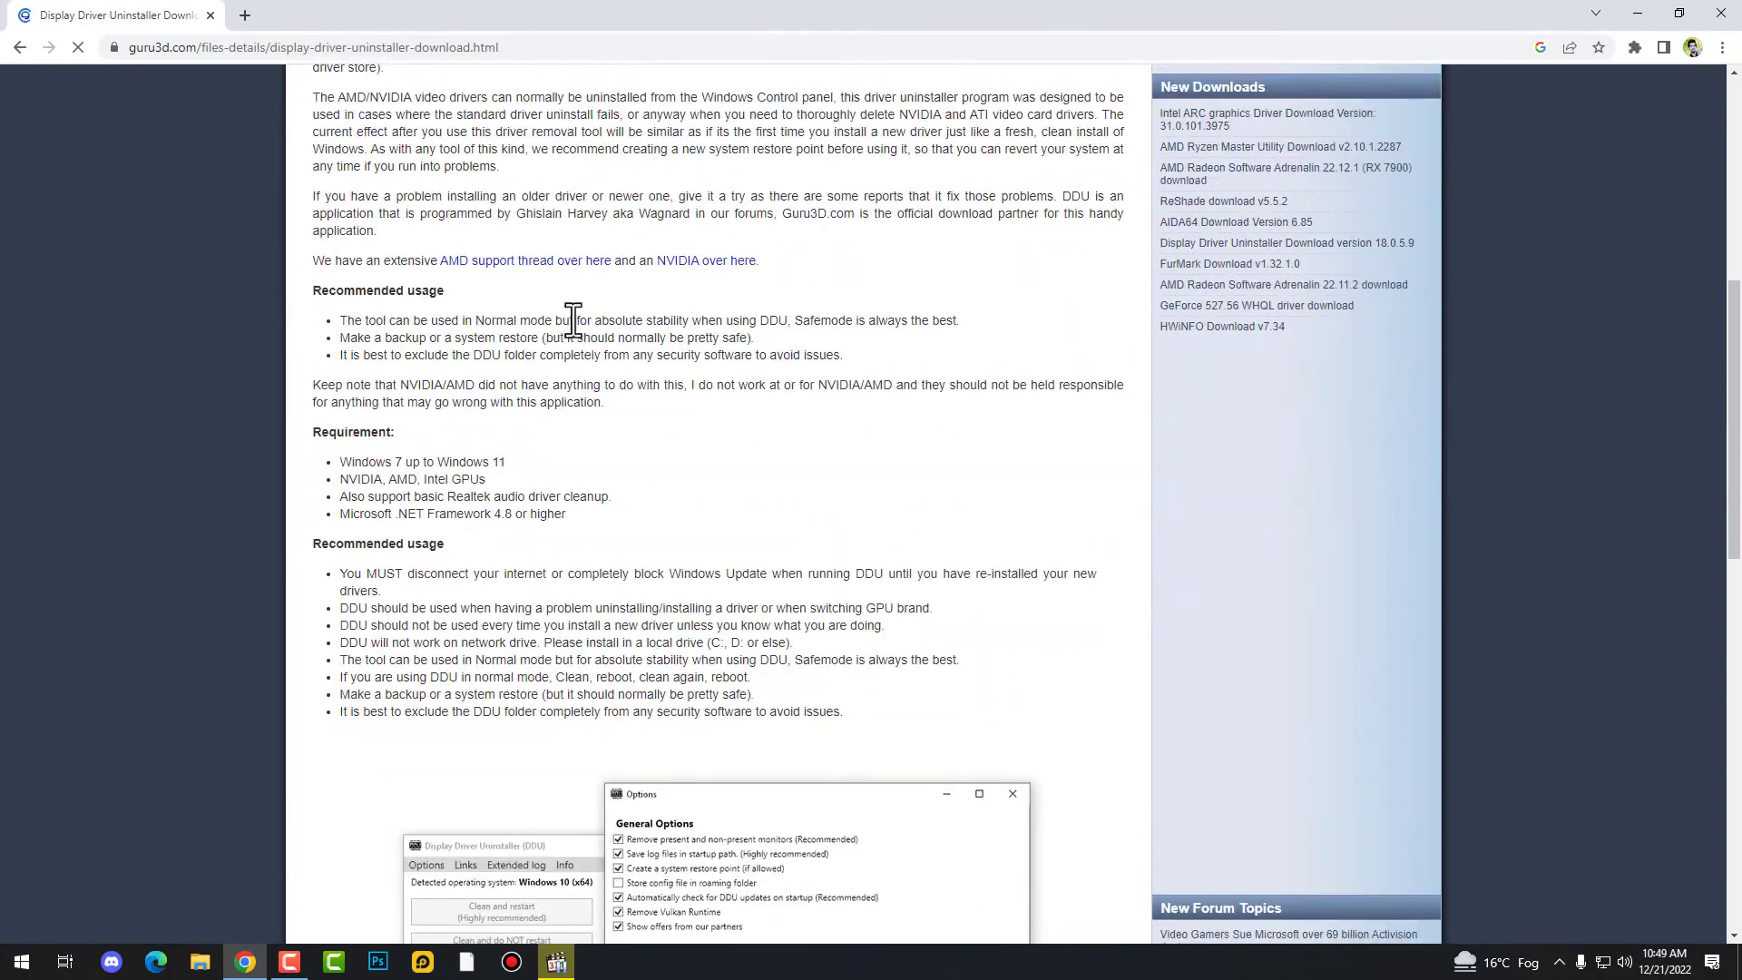
{"action": "scroll", "coordinate": [570, 319], "scroll_direction": "down", "scroll_amount": 1}
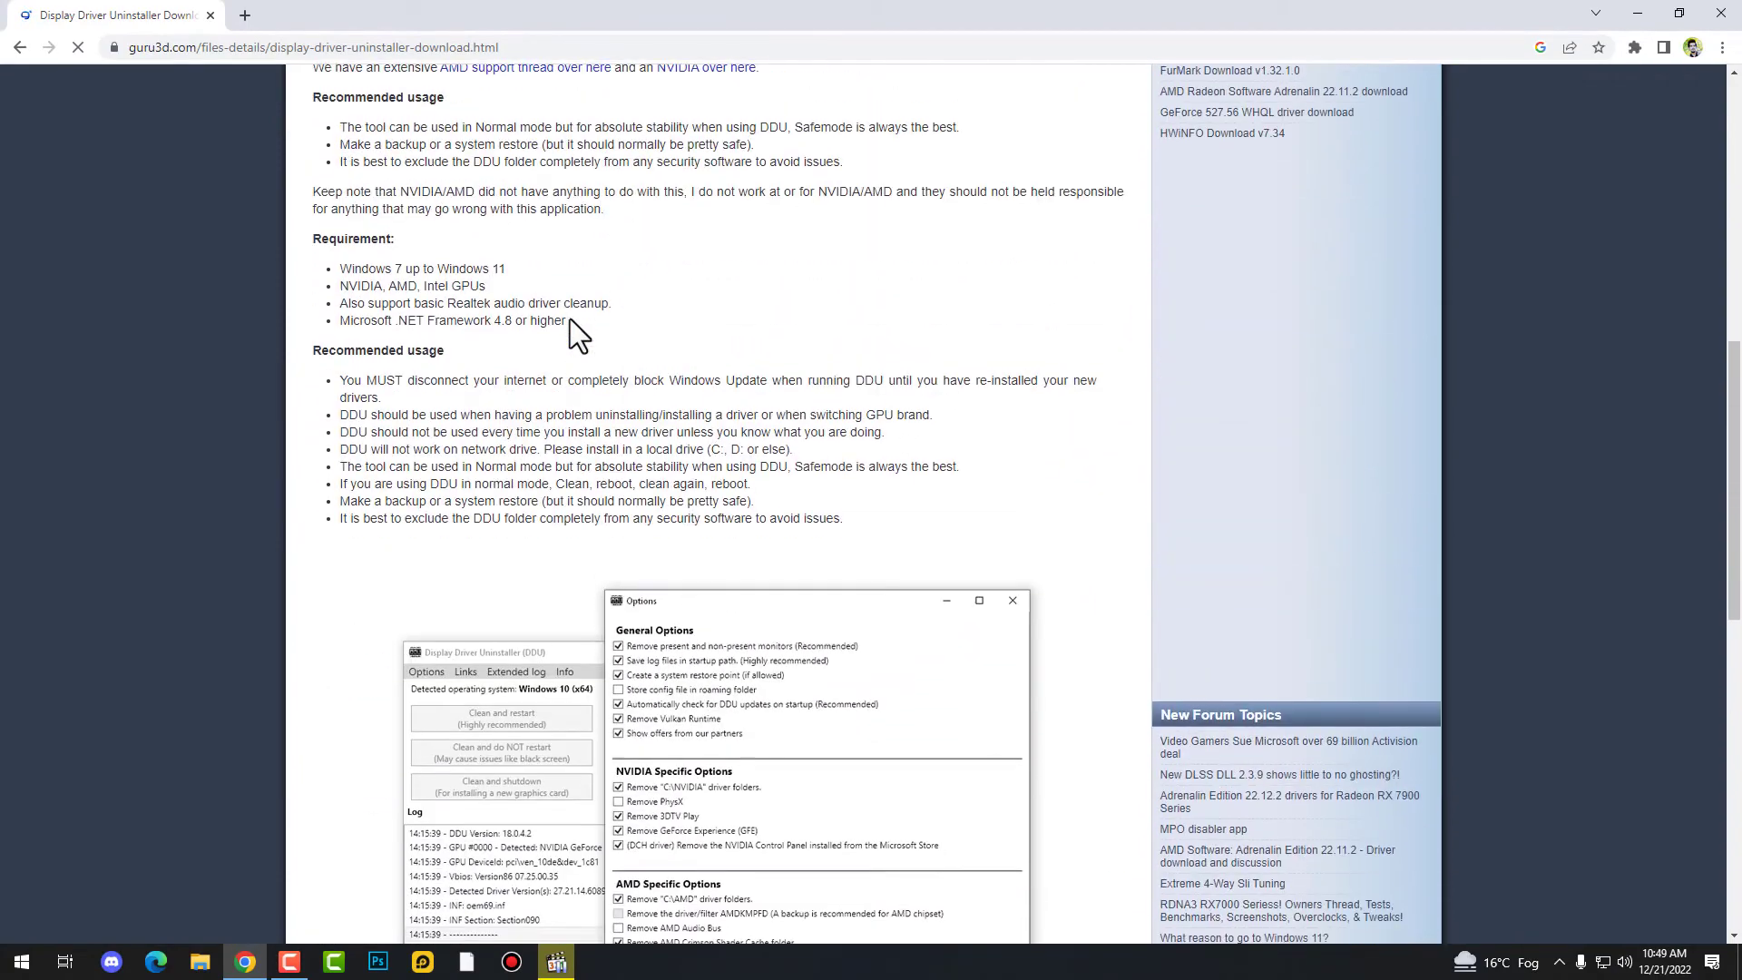
{"action": "scroll", "coordinate": [570, 318], "scroll_direction": "down", "scroll_amount": 5}
{"action": "scroll", "coordinate": [570, 319], "scroll_direction": "down", "scroll_amount": 6}
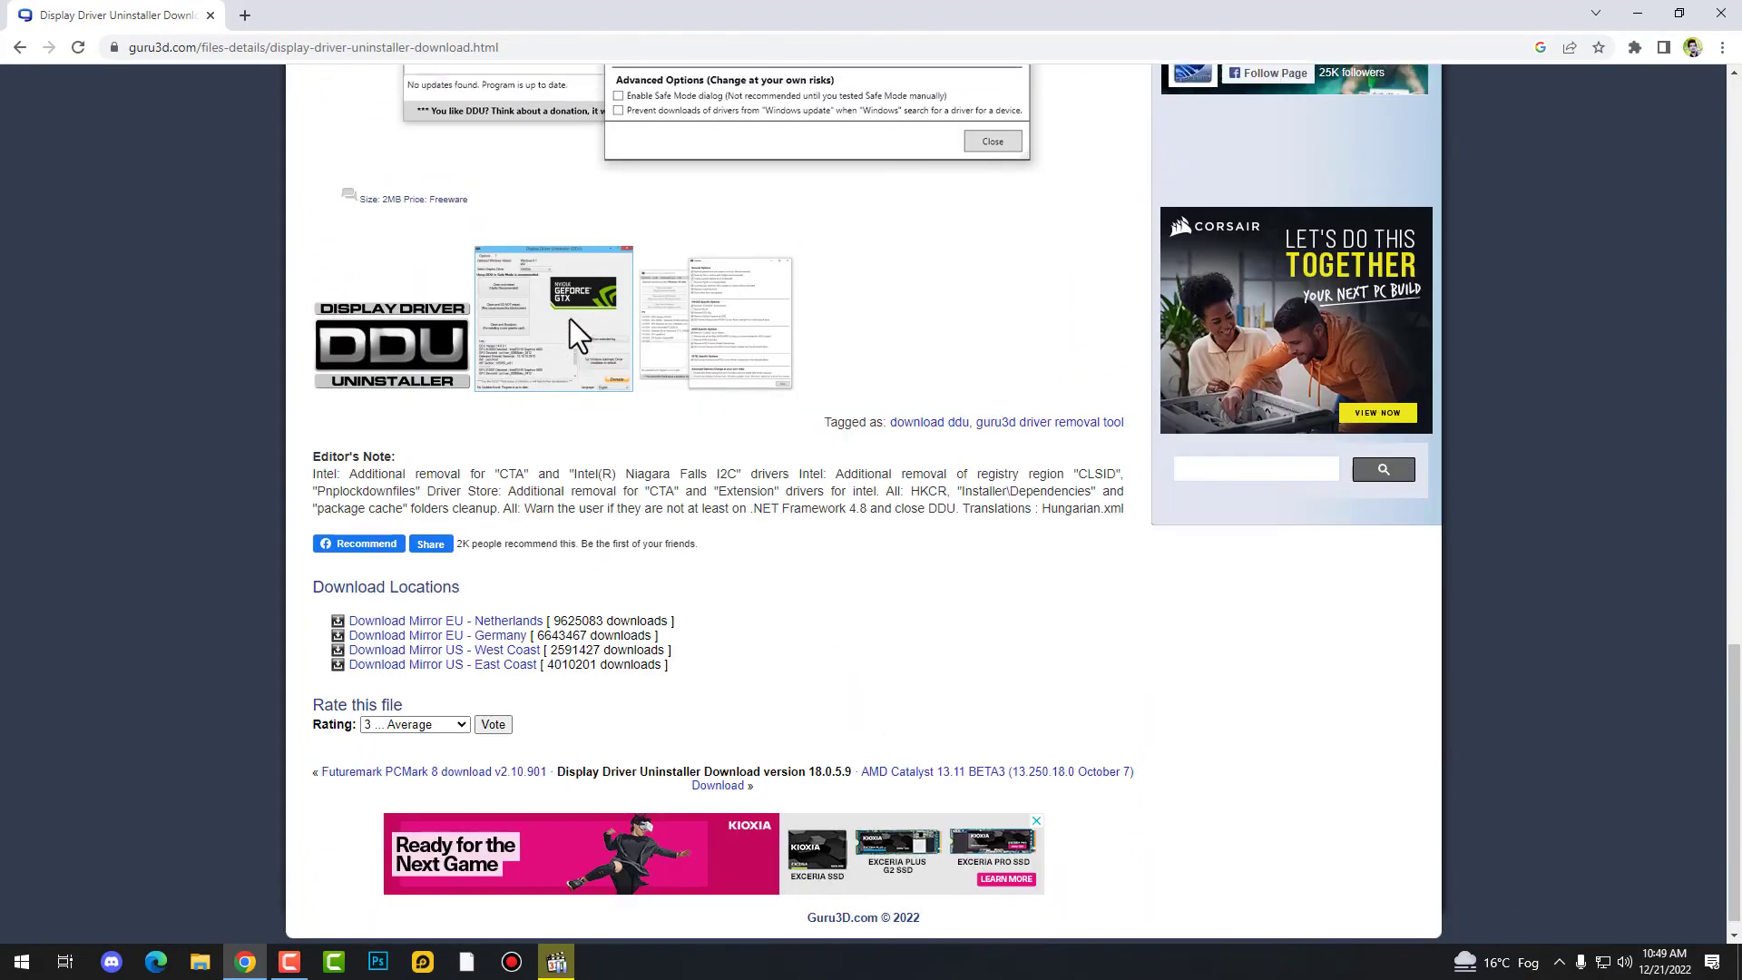
{"action": "scroll", "coordinate": [570, 318], "scroll_direction": "up", "scroll_amount": 3}
- View the enlarged DDU screenshot, then select the page address
{"action": "left_click", "coordinate": [572, 577]}
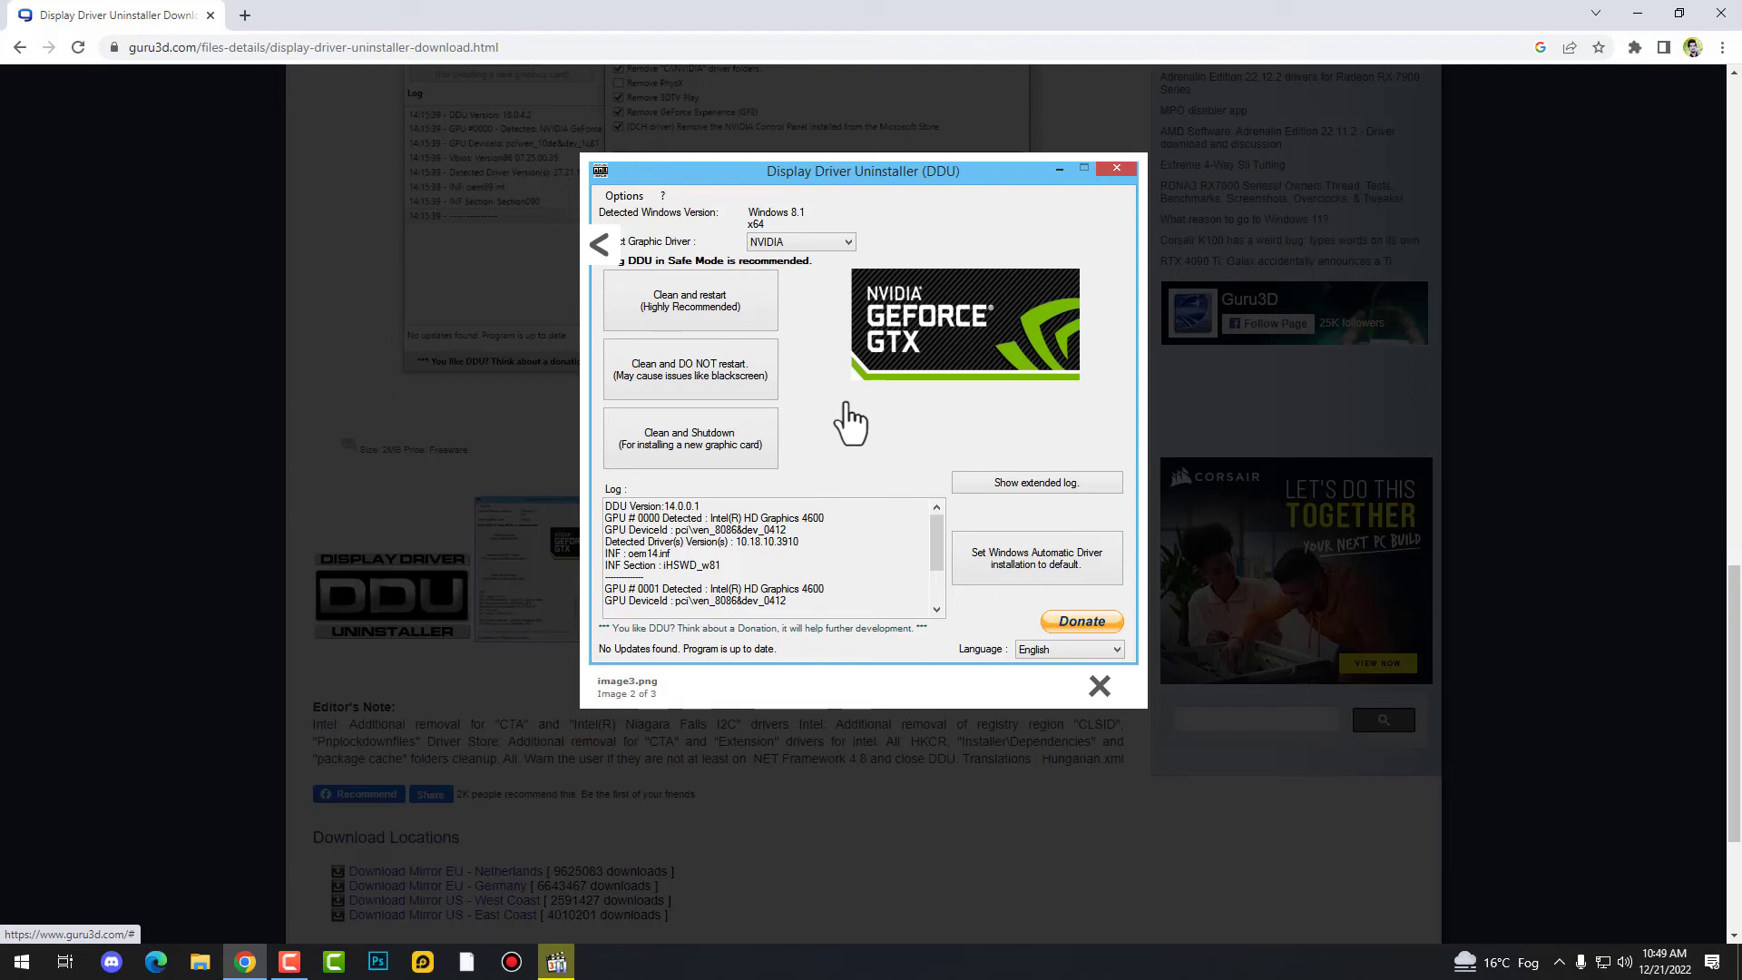
{"action": "left_click", "coordinate": [489, 43]}
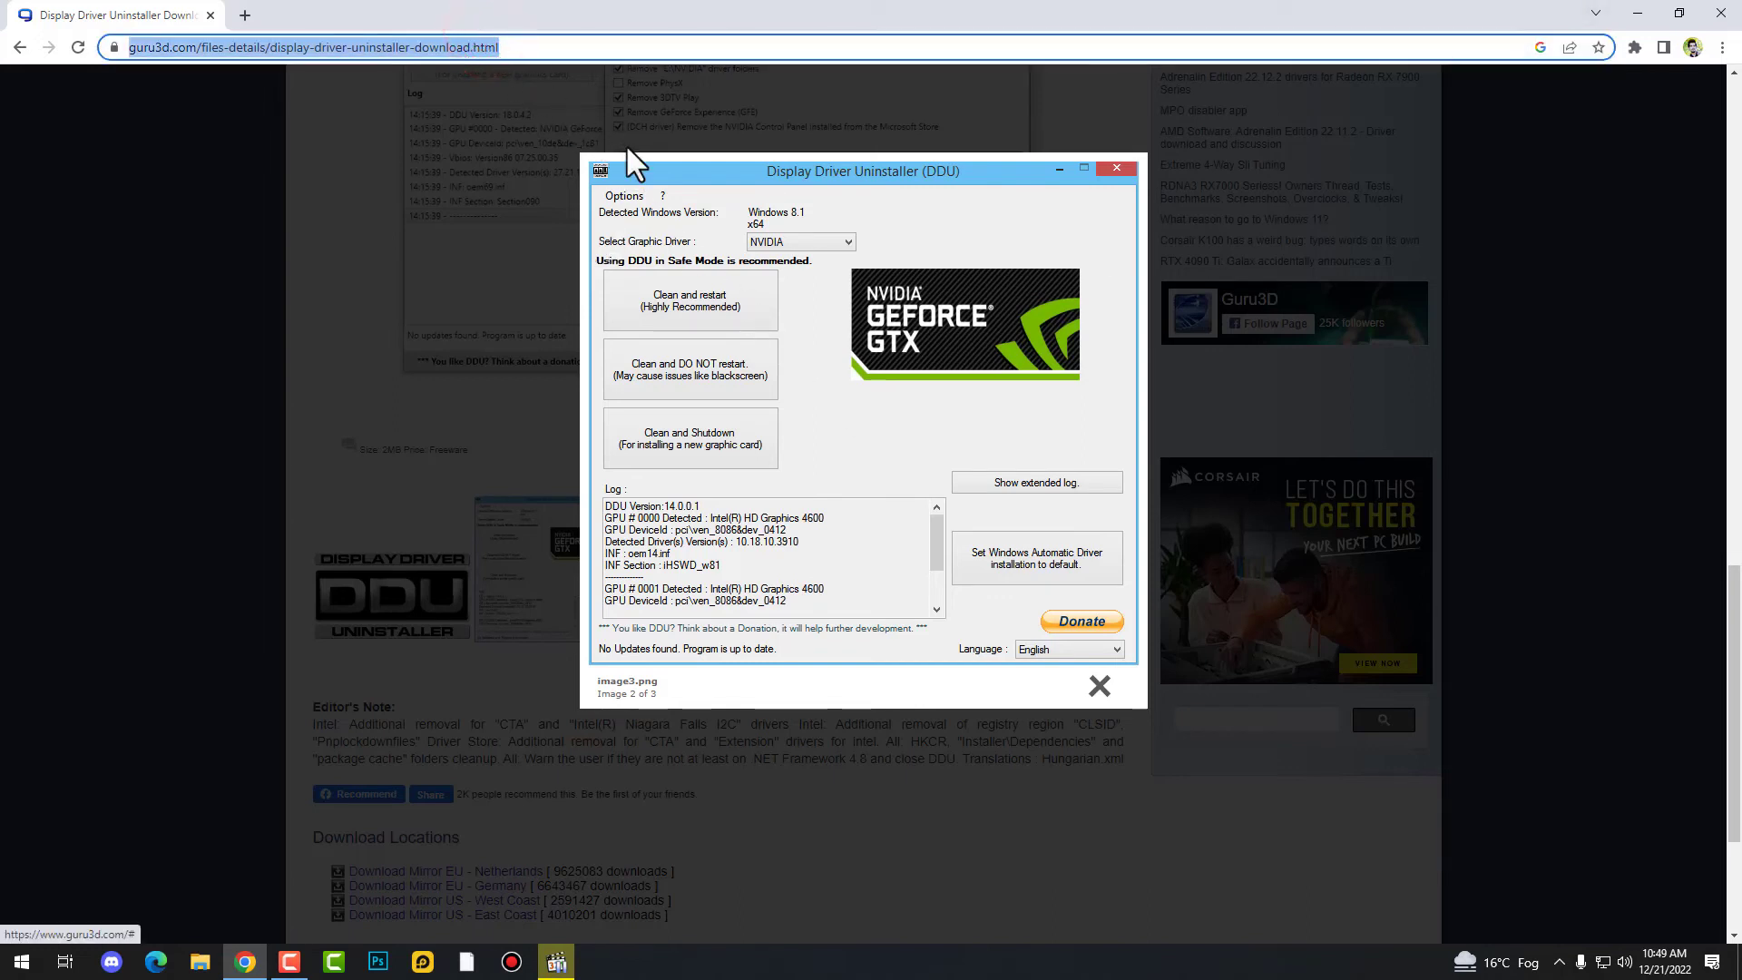
- Search 'nvidia drivers' and choose the product type on NVIDIA's Driver Downloads page
{"action": "type", "text": "nvidia"}
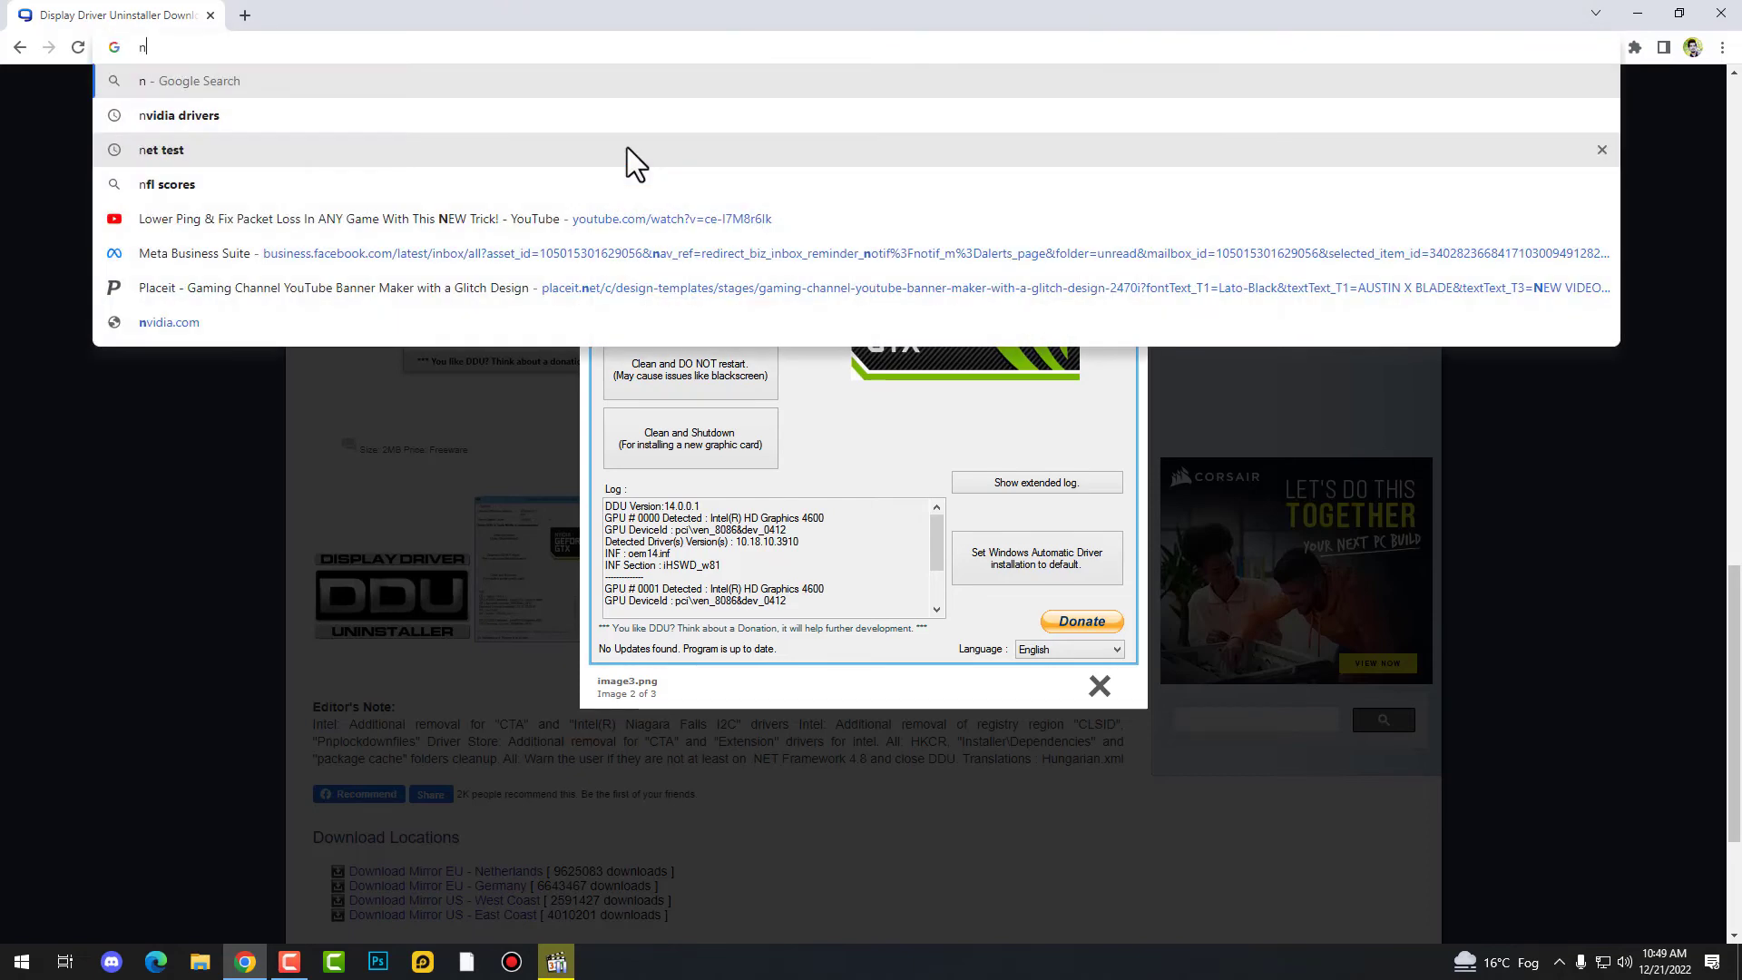
{"action": "key", "text": "Return"}
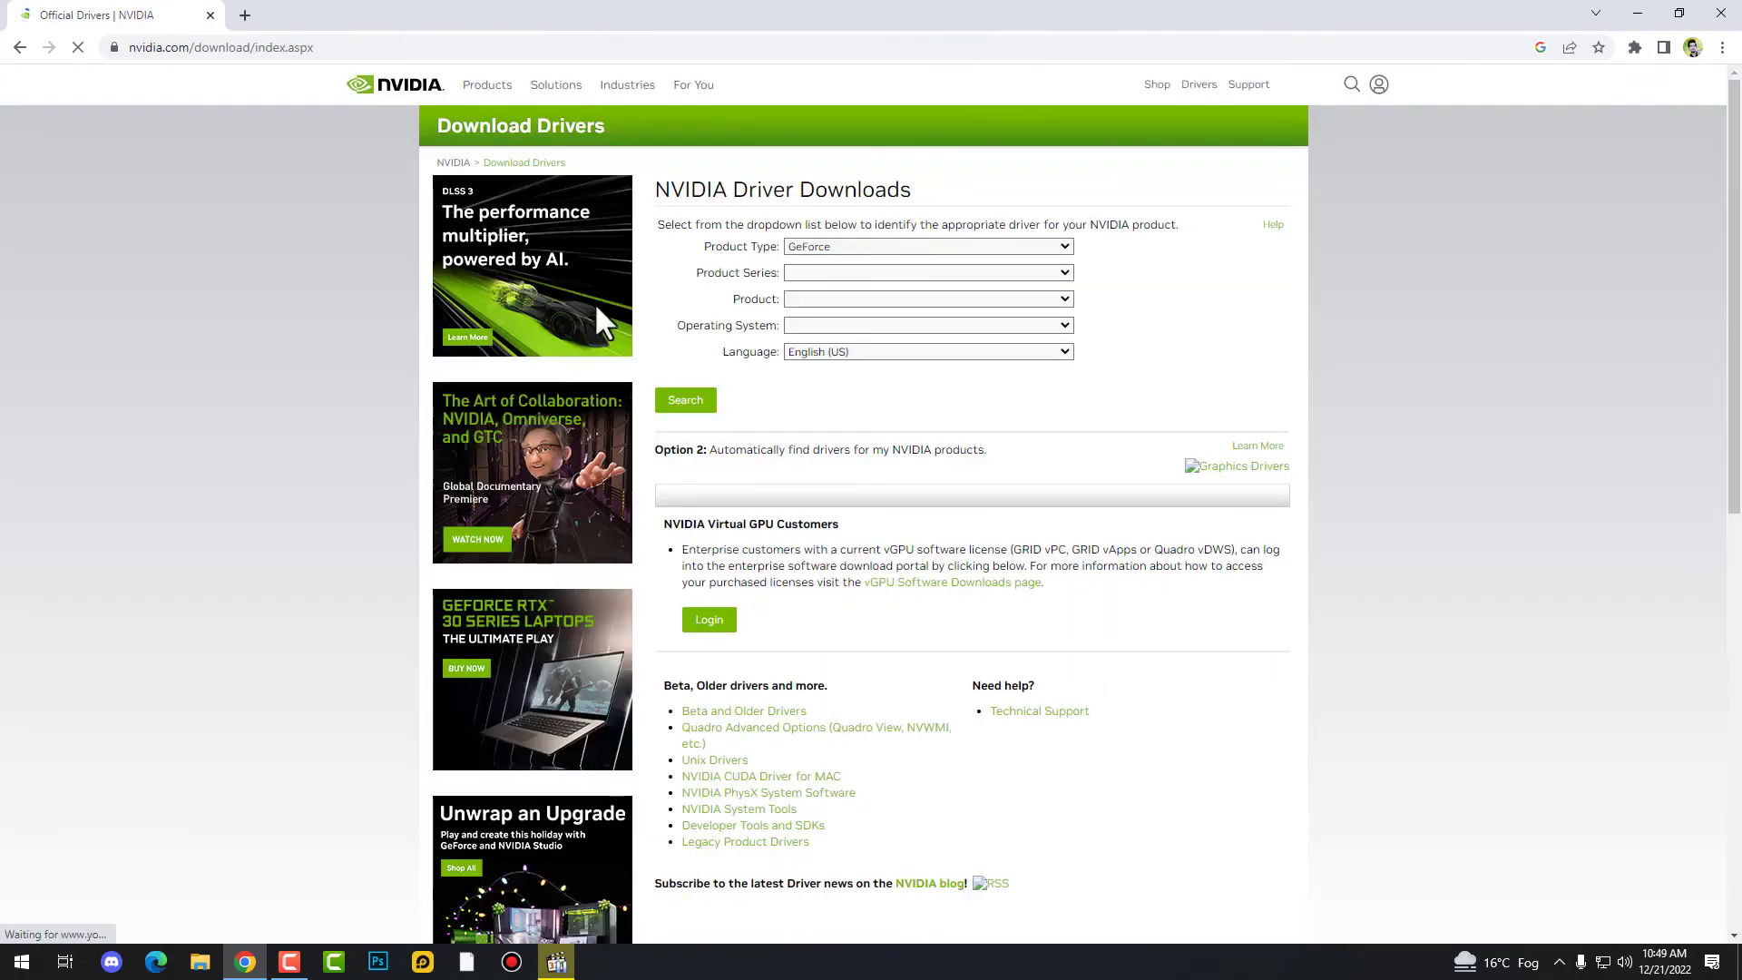
{"action": "left_click", "coordinate": [1055, 262]}
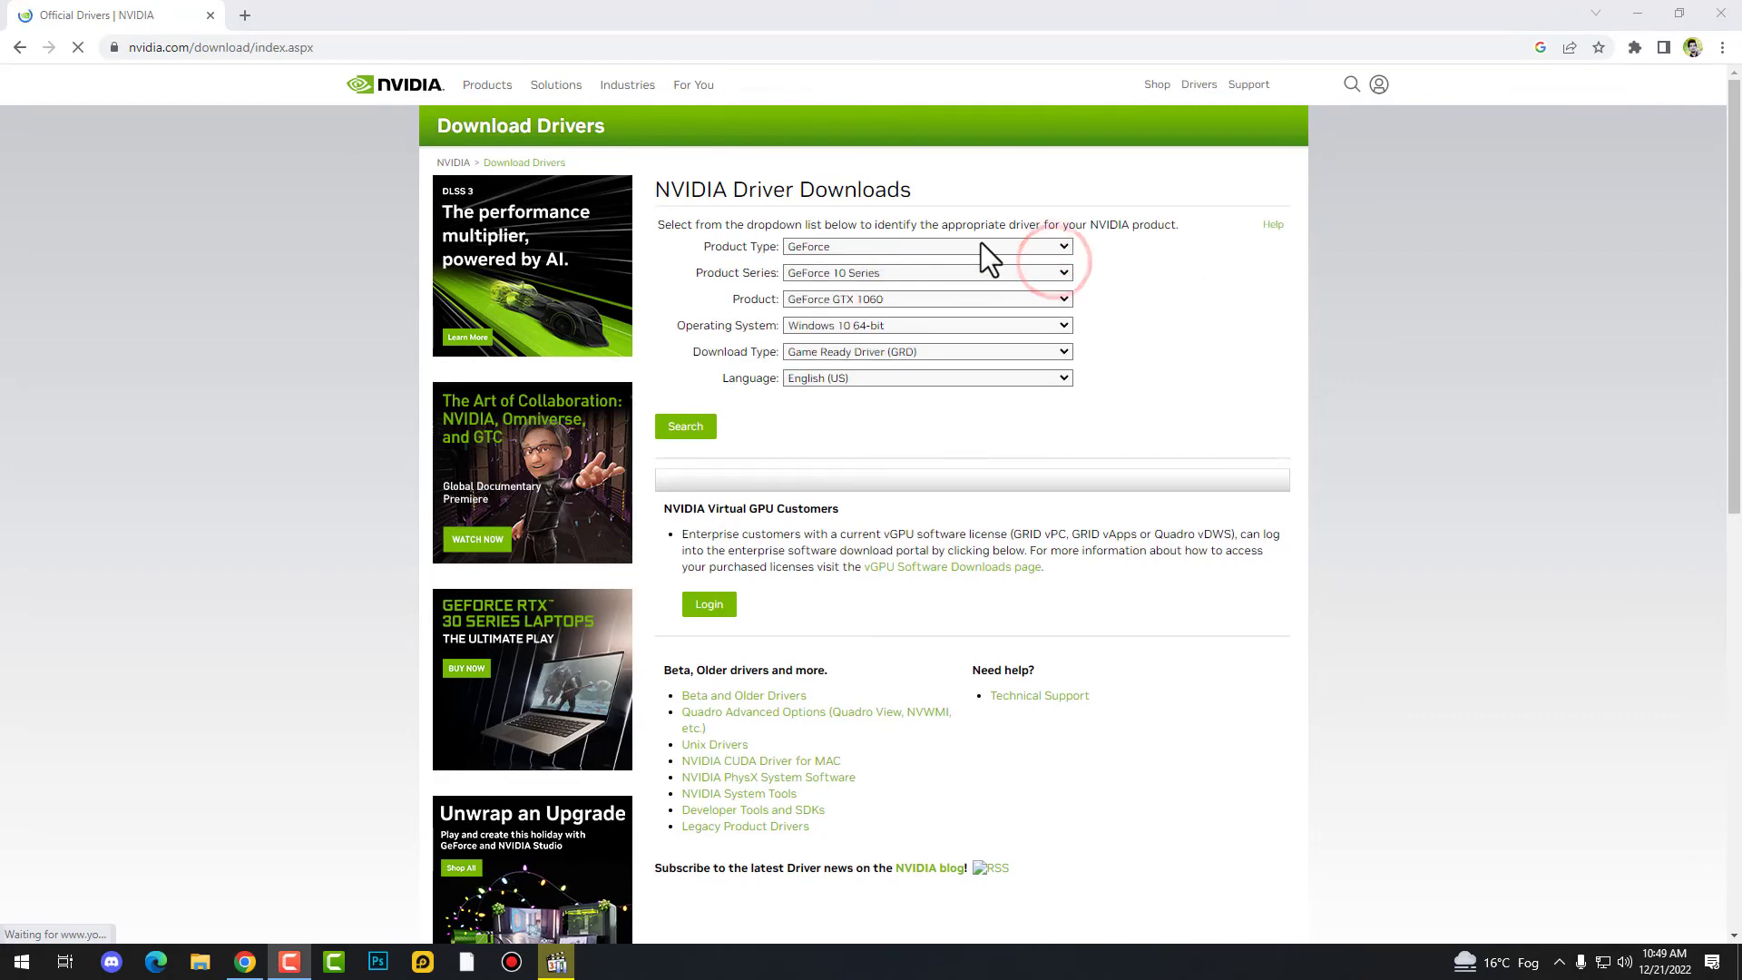